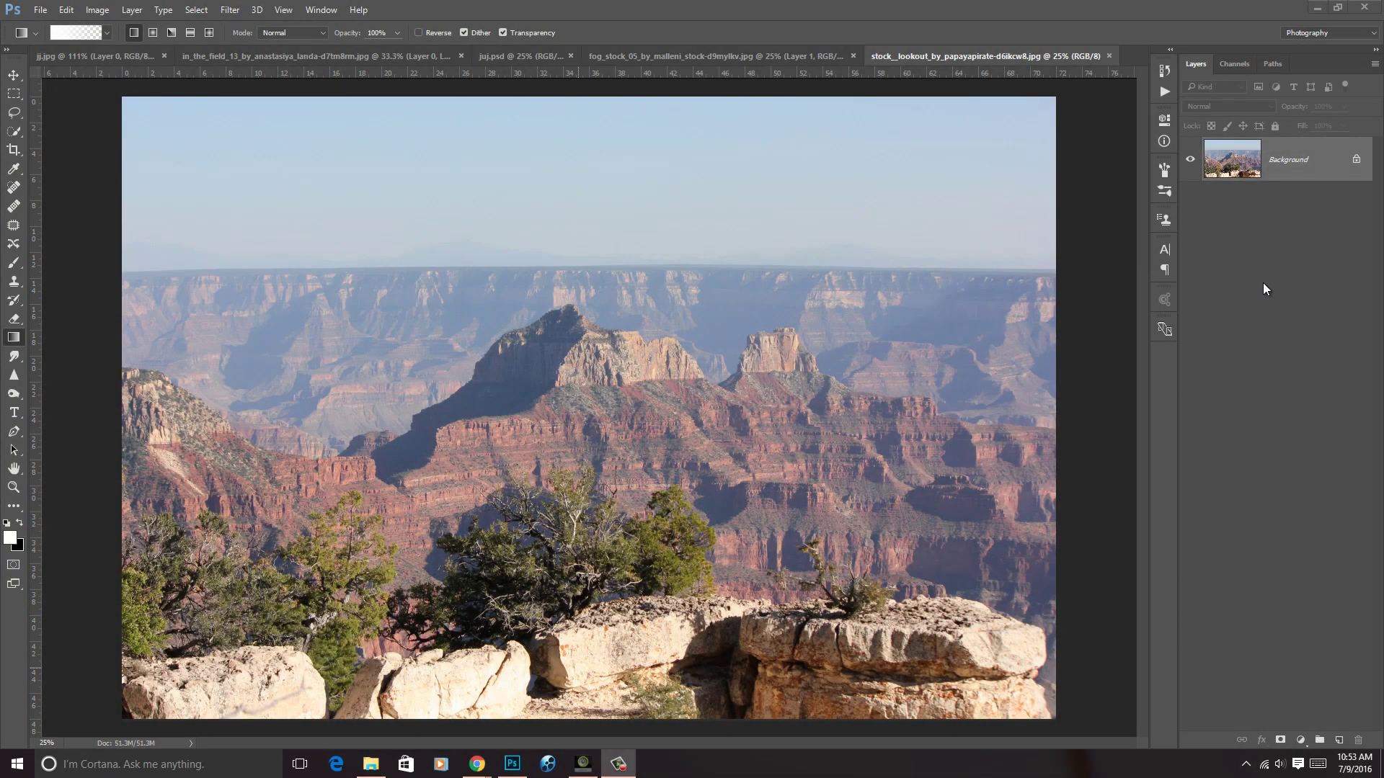
# - Duplicate the canyon photo's Background as Layer 1 and launch the Camera Raw Filter on it
pyautogui.hotkey('ctrl', 'j')
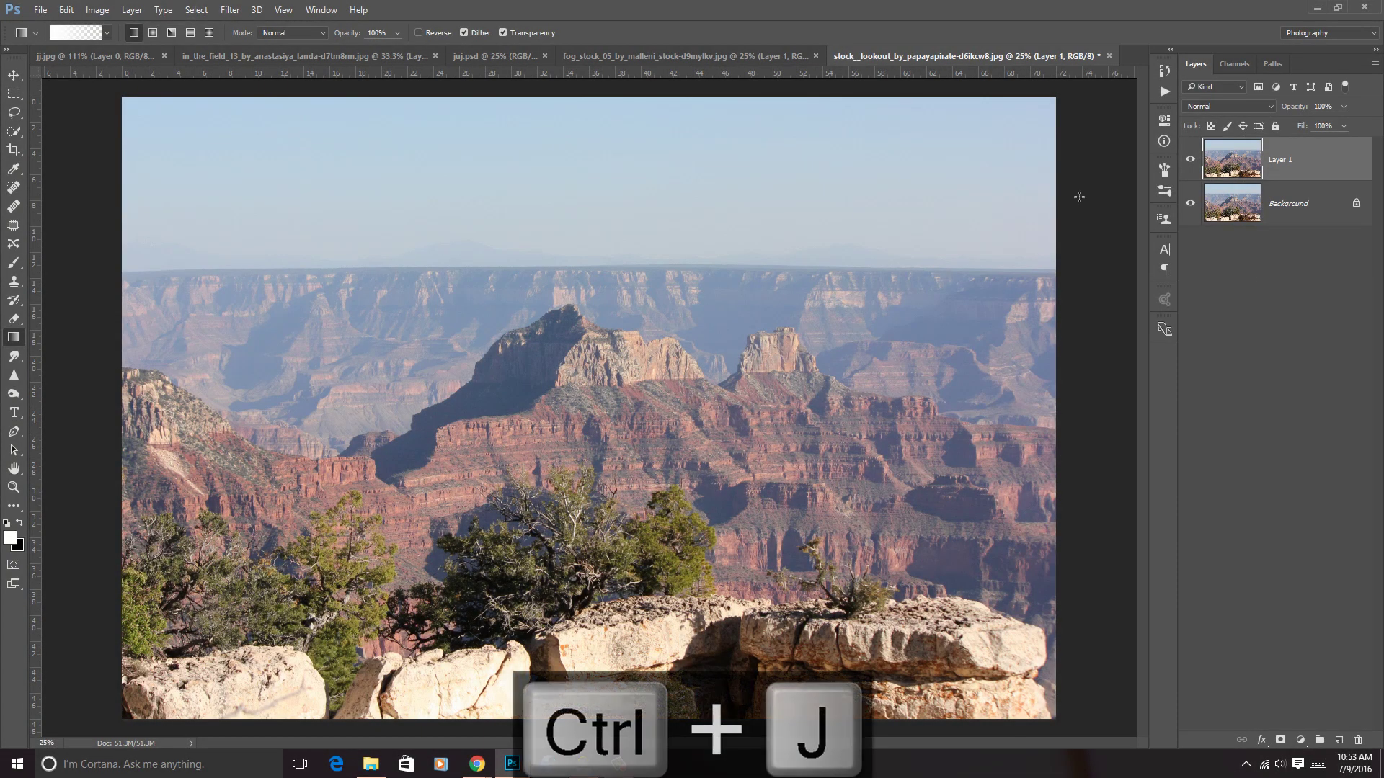
pyautogui.click(230, 10)
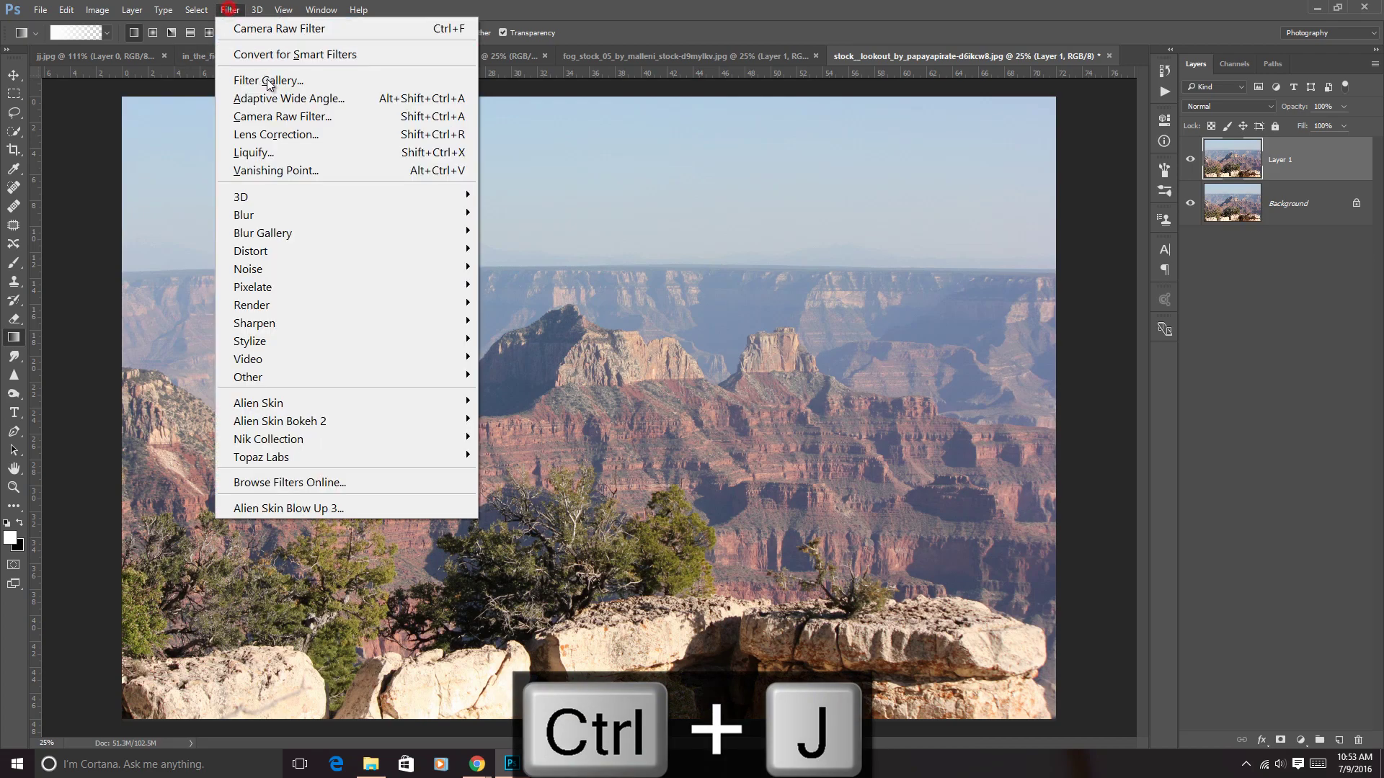
pyautogui.click(287, 116)
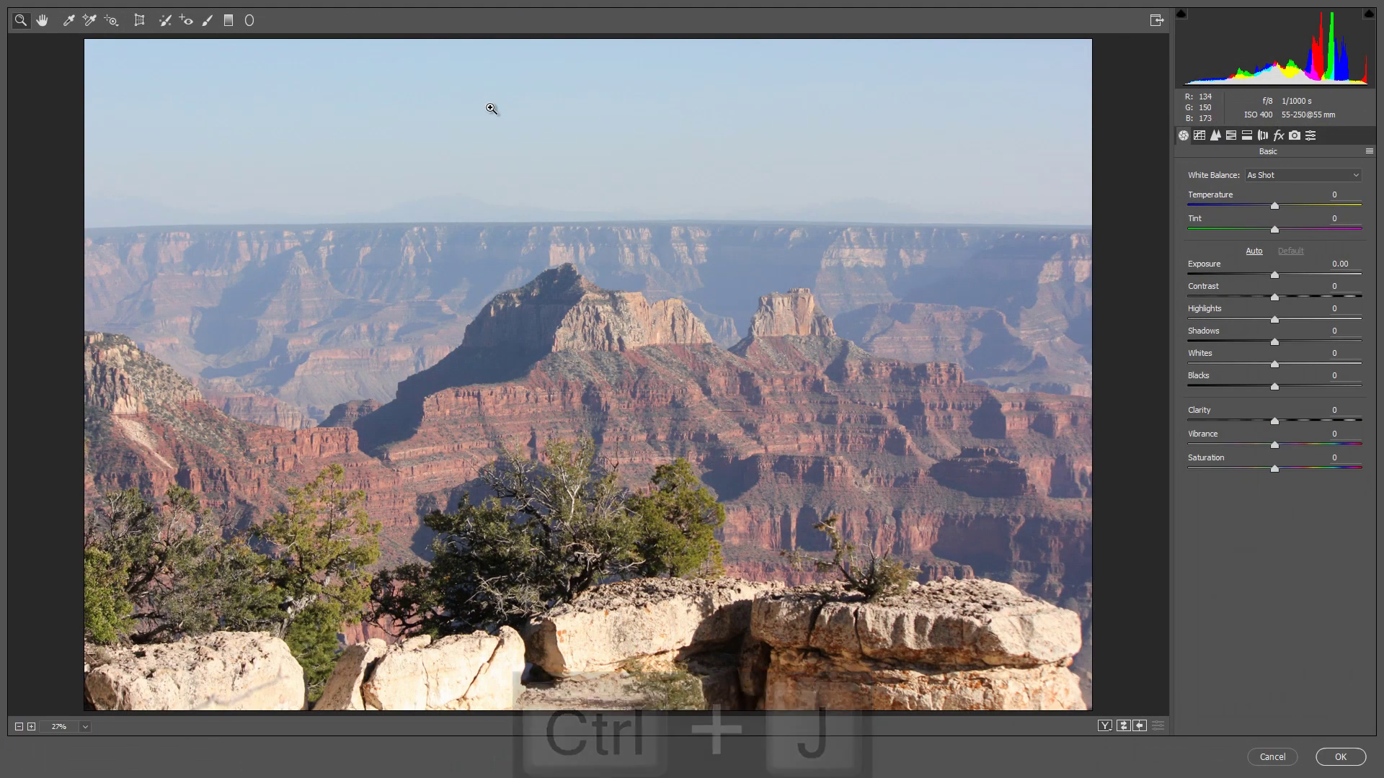
# - Raise Dehaze and warm the Temperature in a first pass
pyautogui.click(1279, 135)
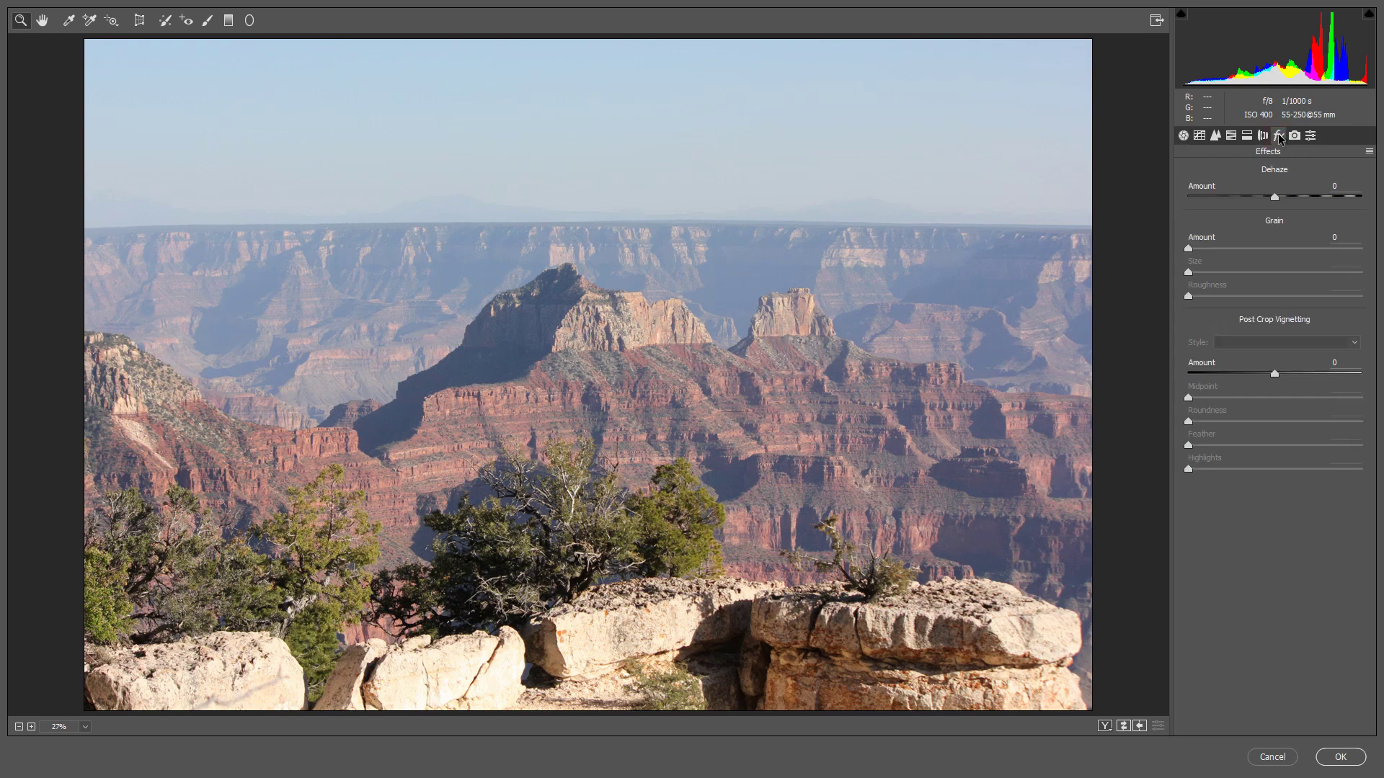
pyautogui.moveTo(1274, 197)
pyautogui.mouseDown()
pyautogui.moveTo(1366, 198)
pyautogui.moveTo(1319, 205)
pyautogui.mouseUp()
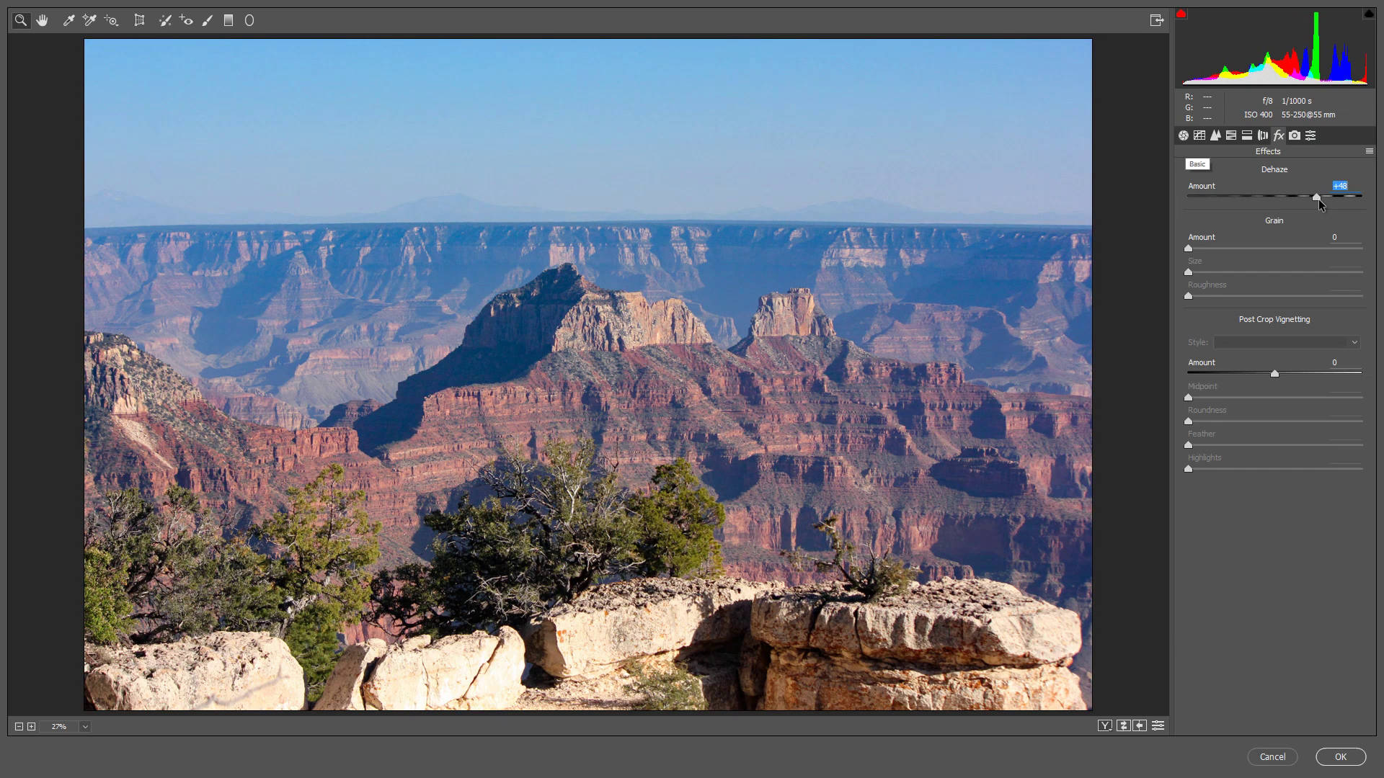
pyautogui.hotkey('ctrl', 'alt', '1')
pyautogui.moveTo(1283, 207); pyautogui.dragTo(1291, 207)
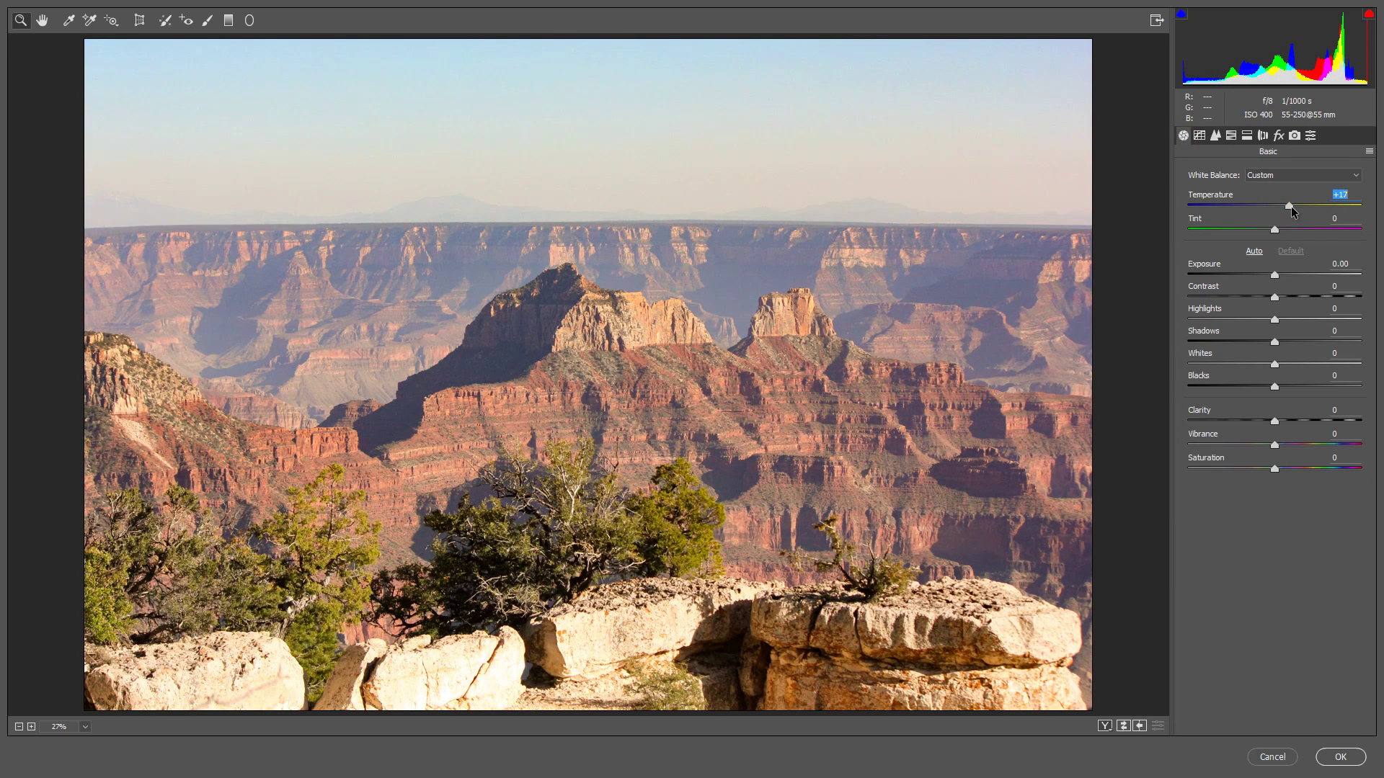
pyautogui.moveTo(1289, 206); pyautogui.dragTo(1296, 207)
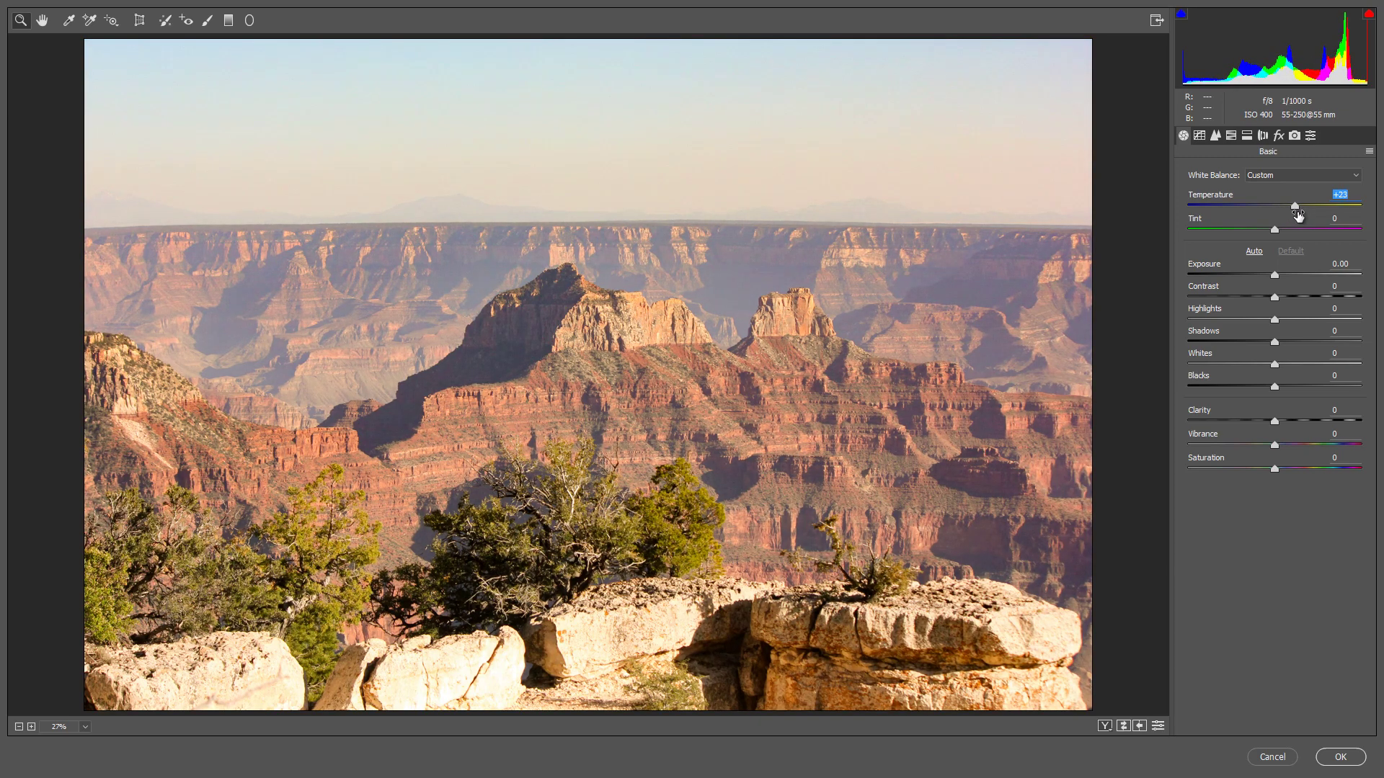
# - Refine Dehaze to roughly +75 and settle Temperature at +23
pyautogui.hotkey('ctrl', 'alt', '7')
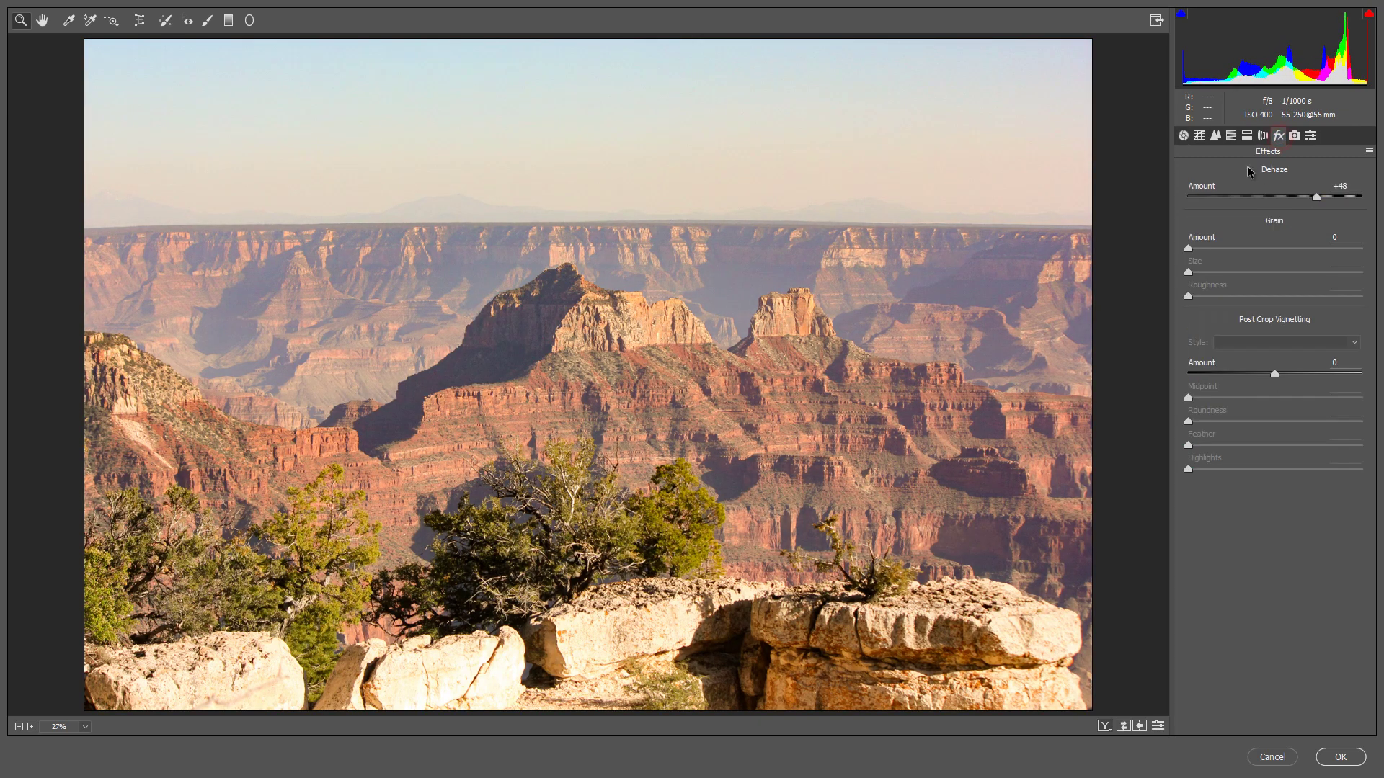
pyautogui.moveTo(1317, 196); pyautogui.dragTo(1330, 198)
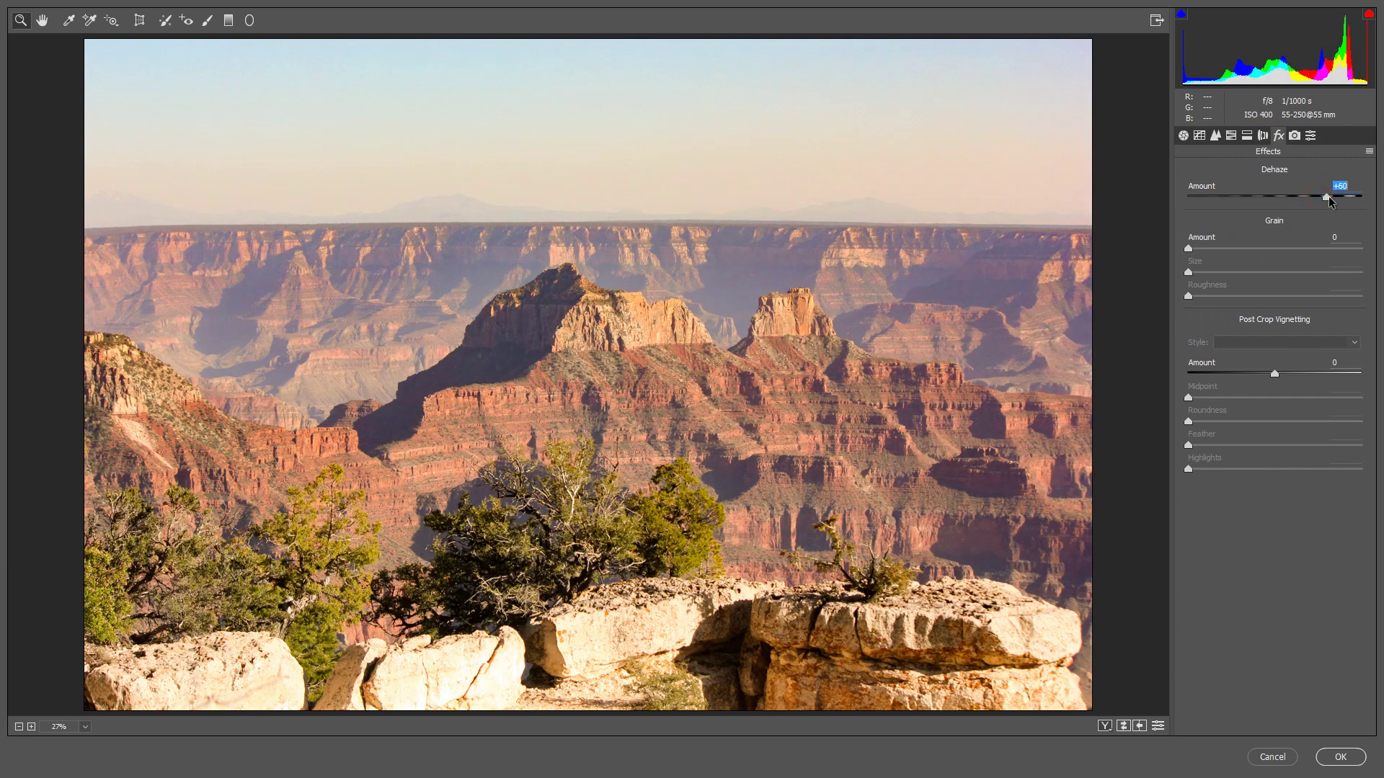
pyautogui.moveTo(1332, 202); pyautogui.dragTo(1341, 204)
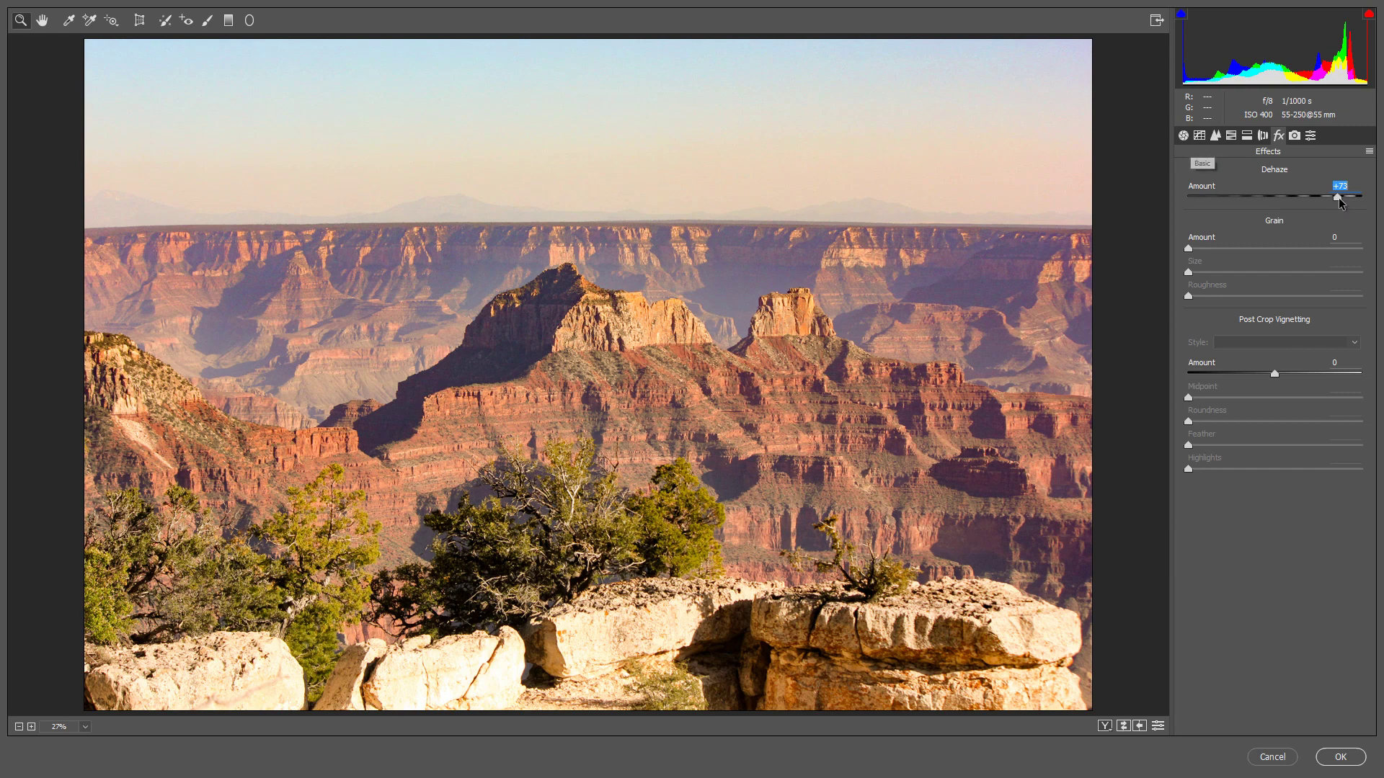
pyautogui.click(1183, 135)
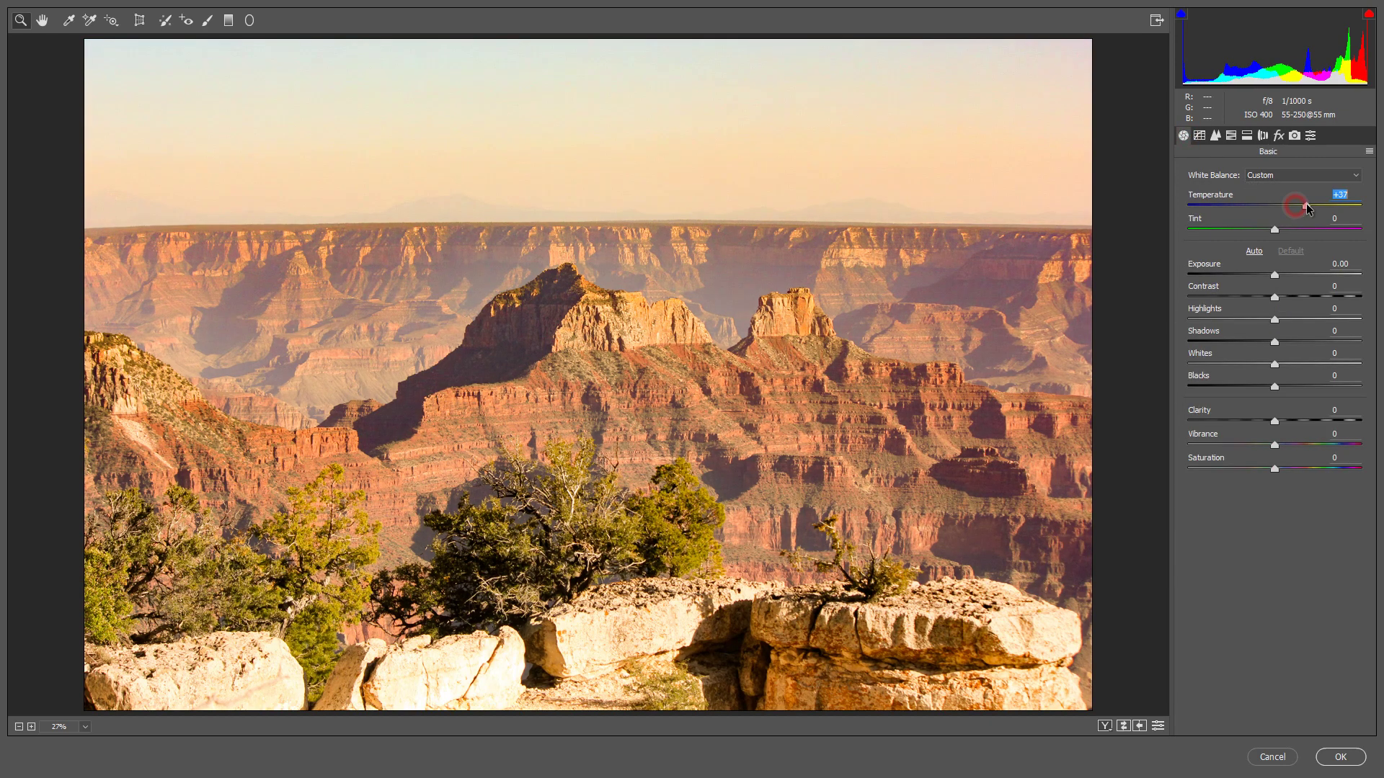
pyautogui.moveTo(1303, 208); pyautogui.dragTo(1294, 207)
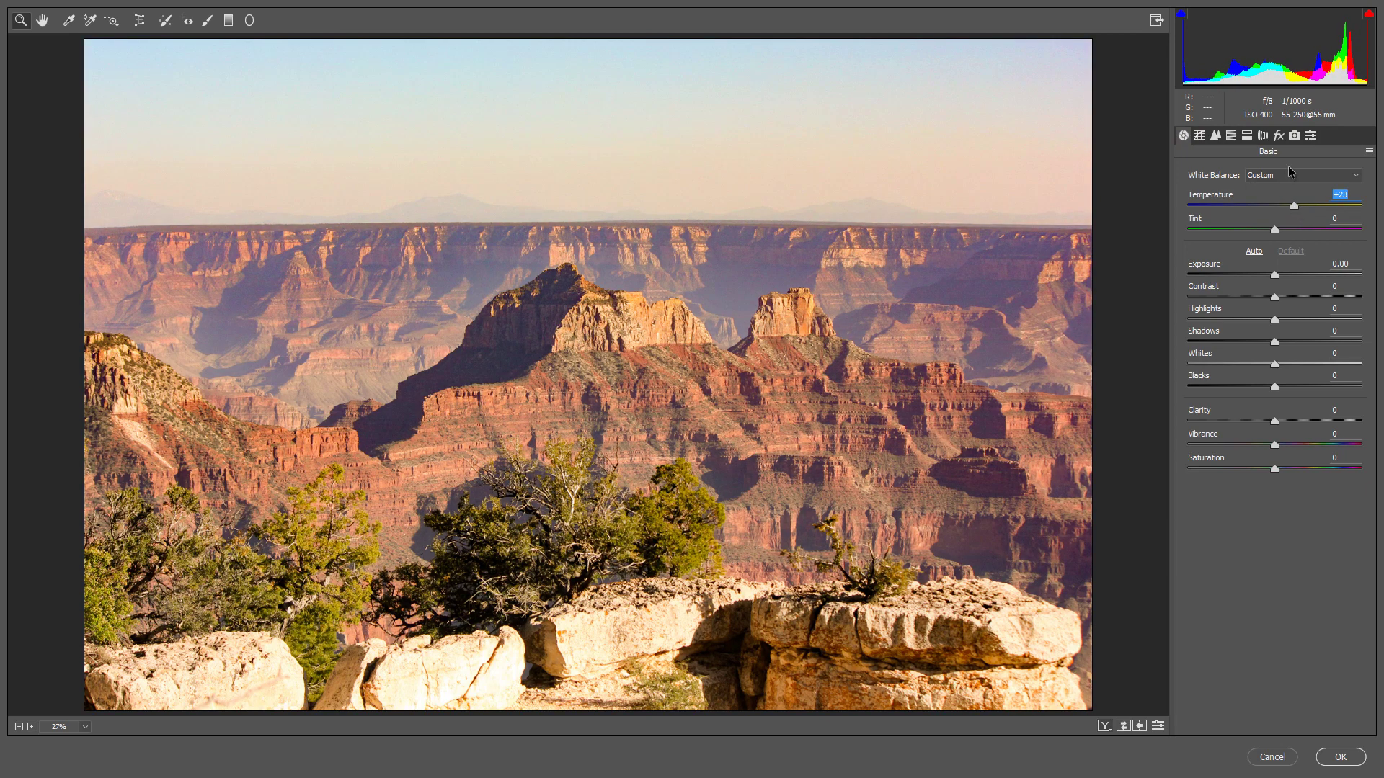
pyautogui.click(1279, 135)
pyautogui.moveTo(1338, 197); pyautogui.dragTo(1340, 201)
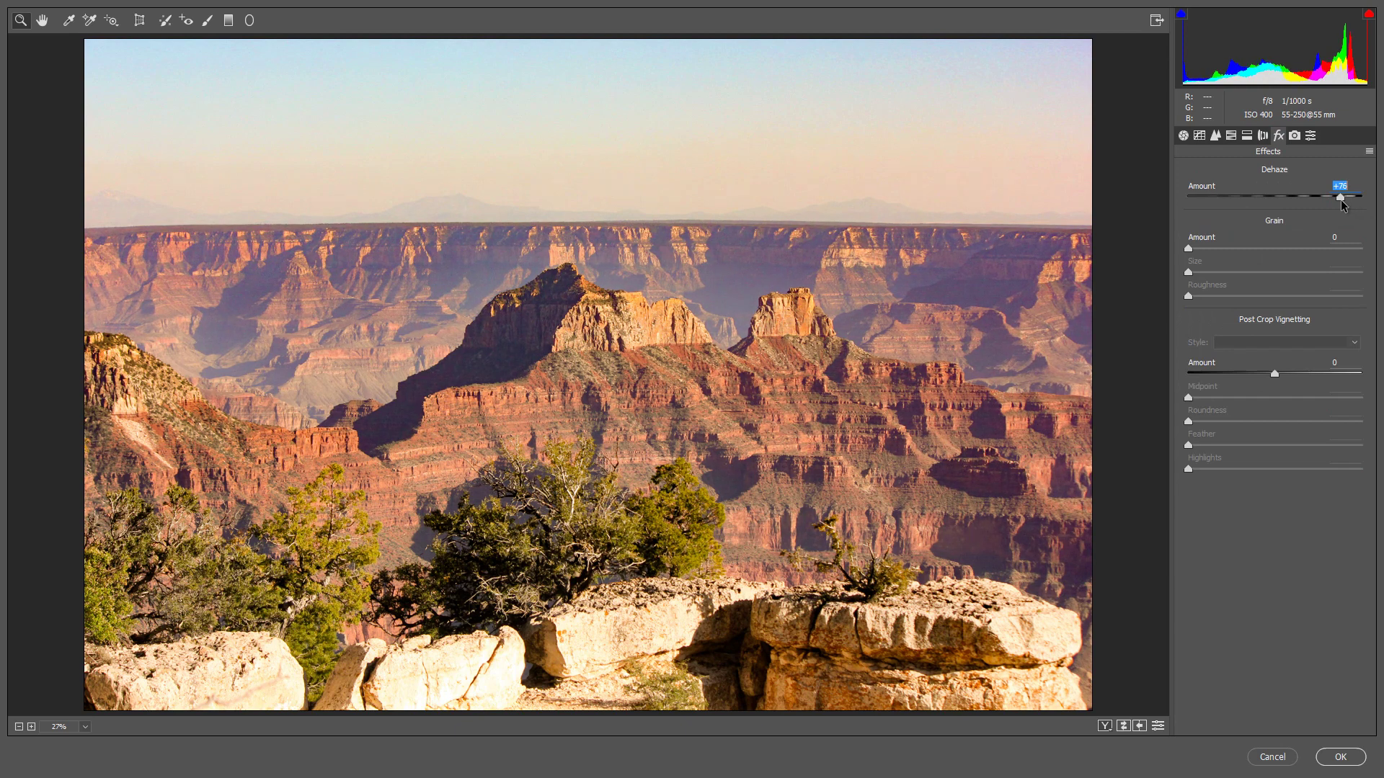
# - Set the Blues and Aquas saturation to -100 in HSL
pyautogui.click(1231, 135)
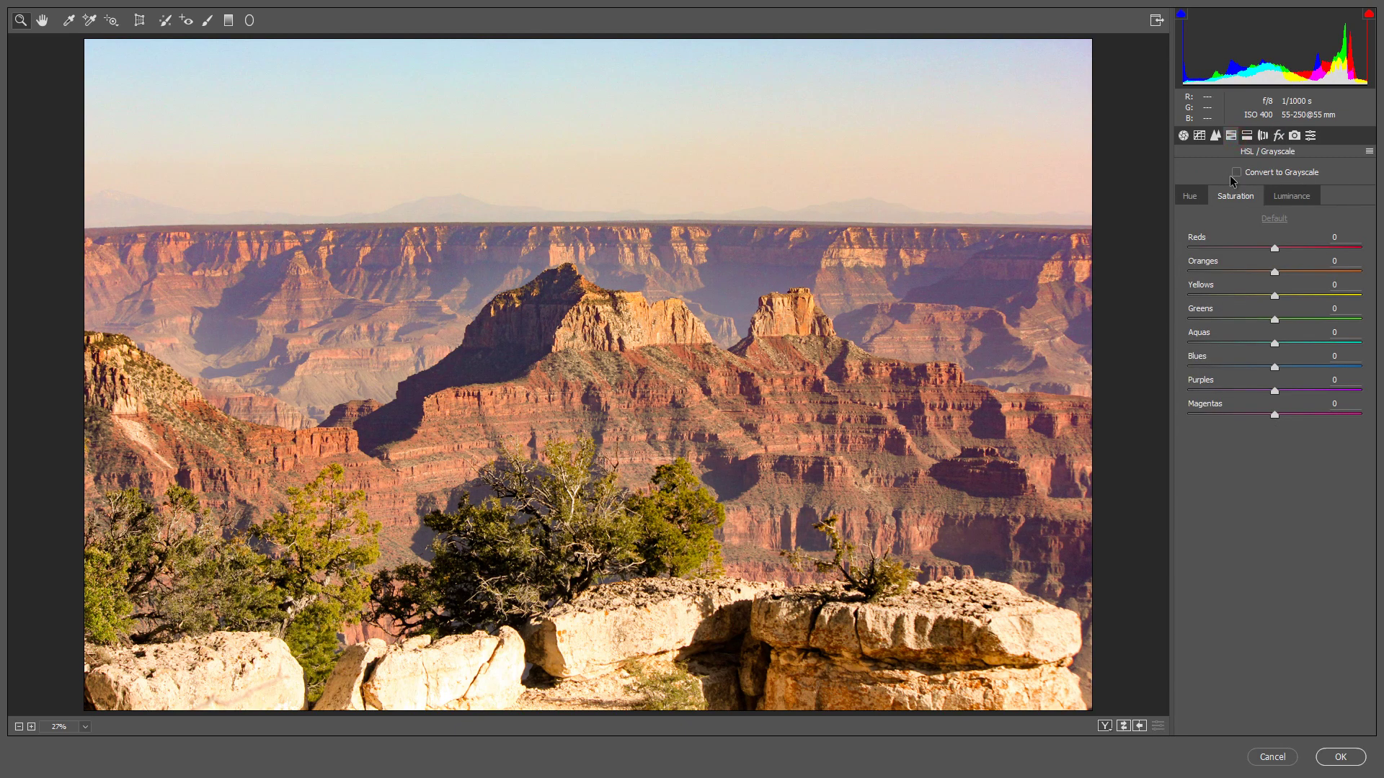
pyautogui.moveTo(1275, 367); pyautogui.dragTo(1169, 373)
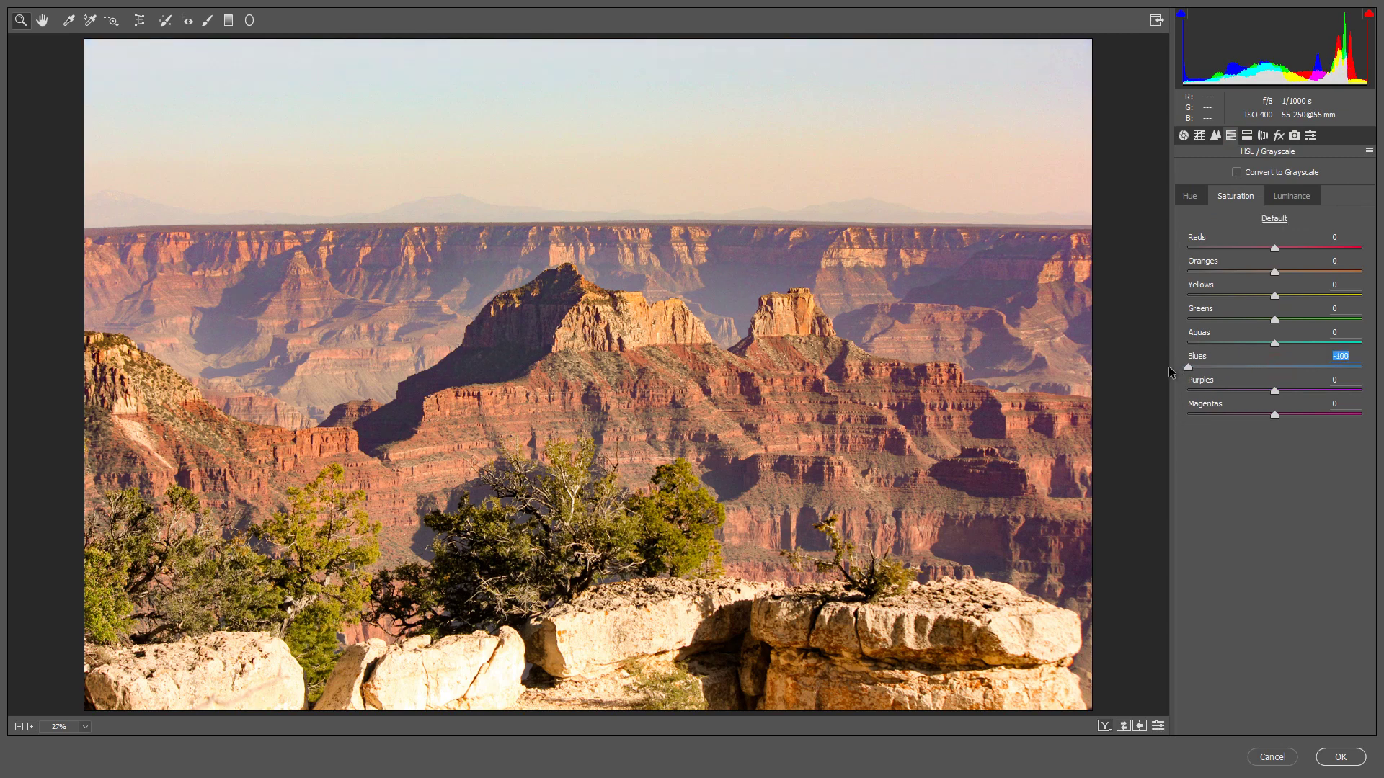
pyautogui.moveTo(1274, 343); pyautogui.dragTo(1153, 348)
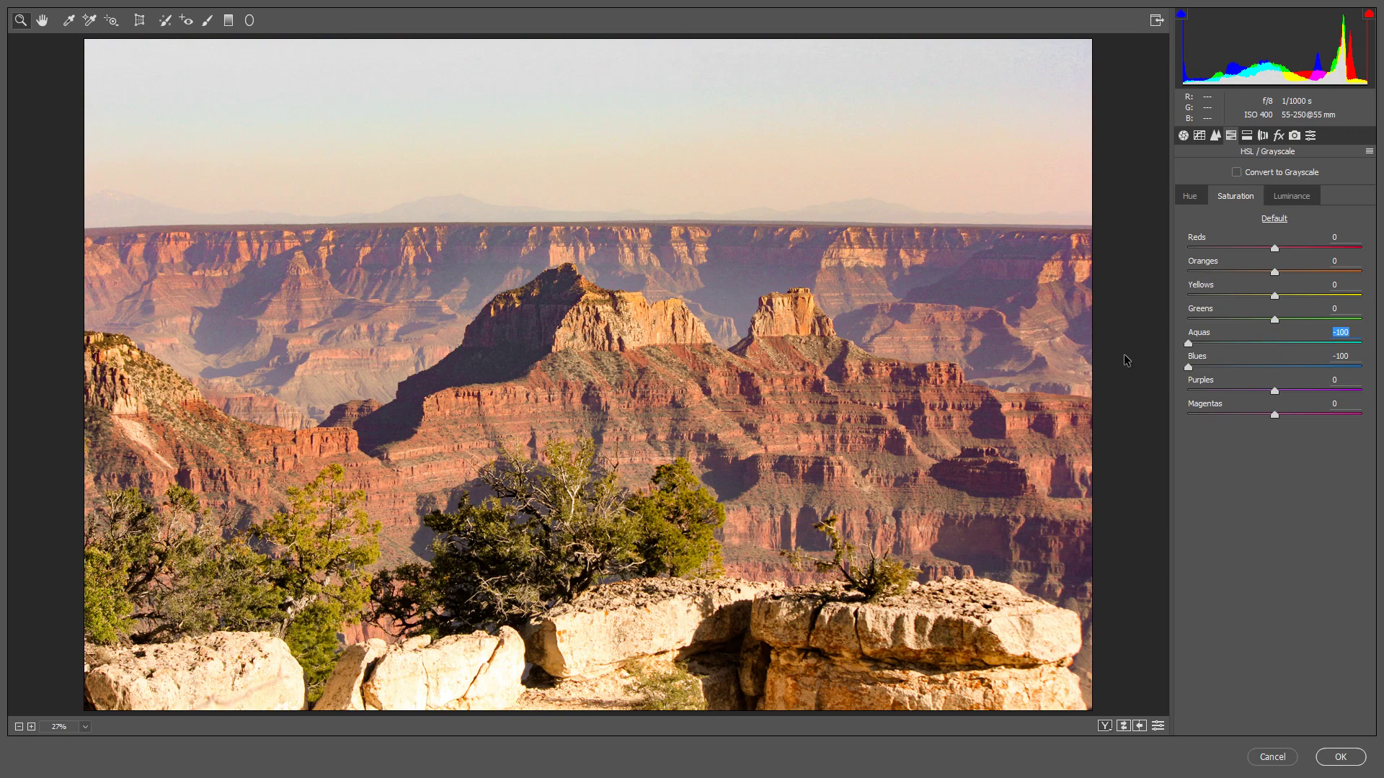
pyautogui.click(1188, 367)
# - Set Highlights to -100 in the Basic panel
pyautogui.click(1184, 135)
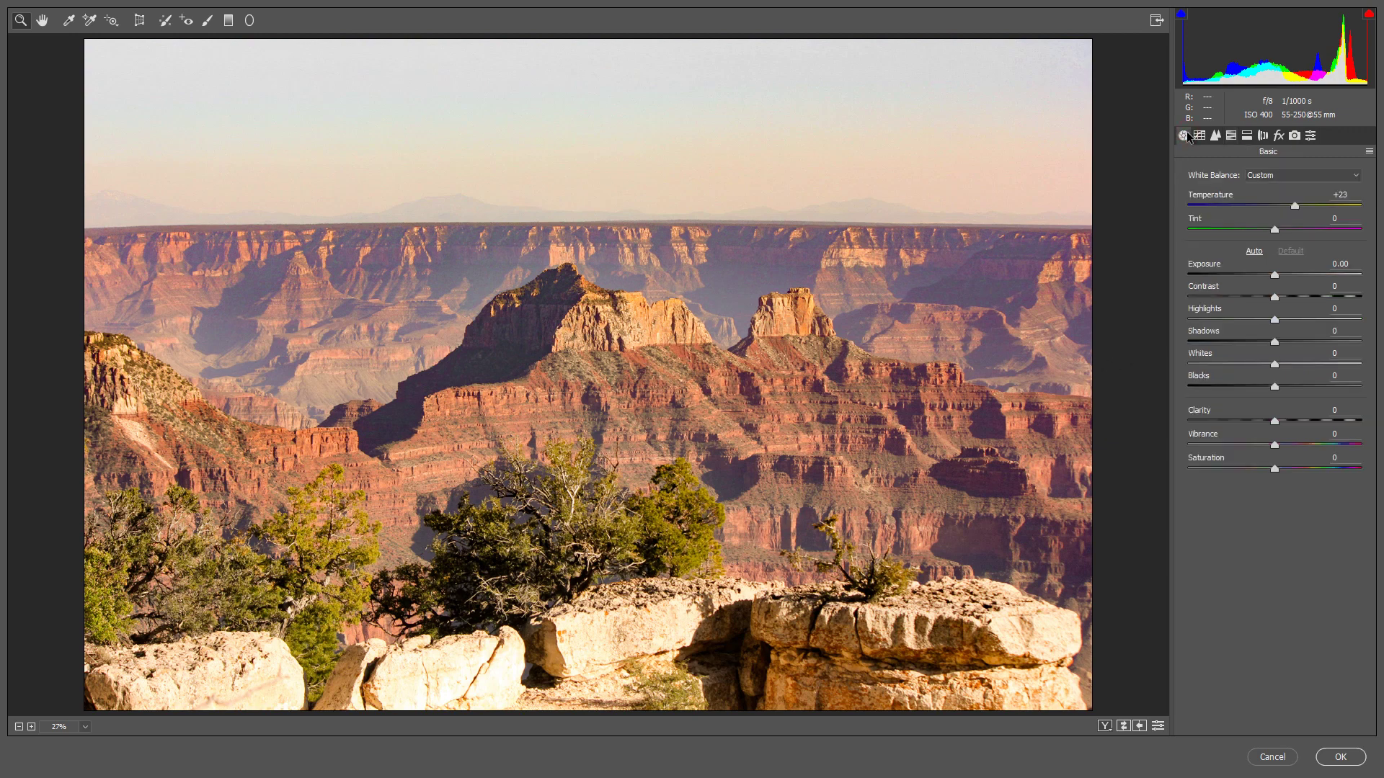
pyautogui.moveTo(1274, 319); pyautogui.dragTo(1152, 333)
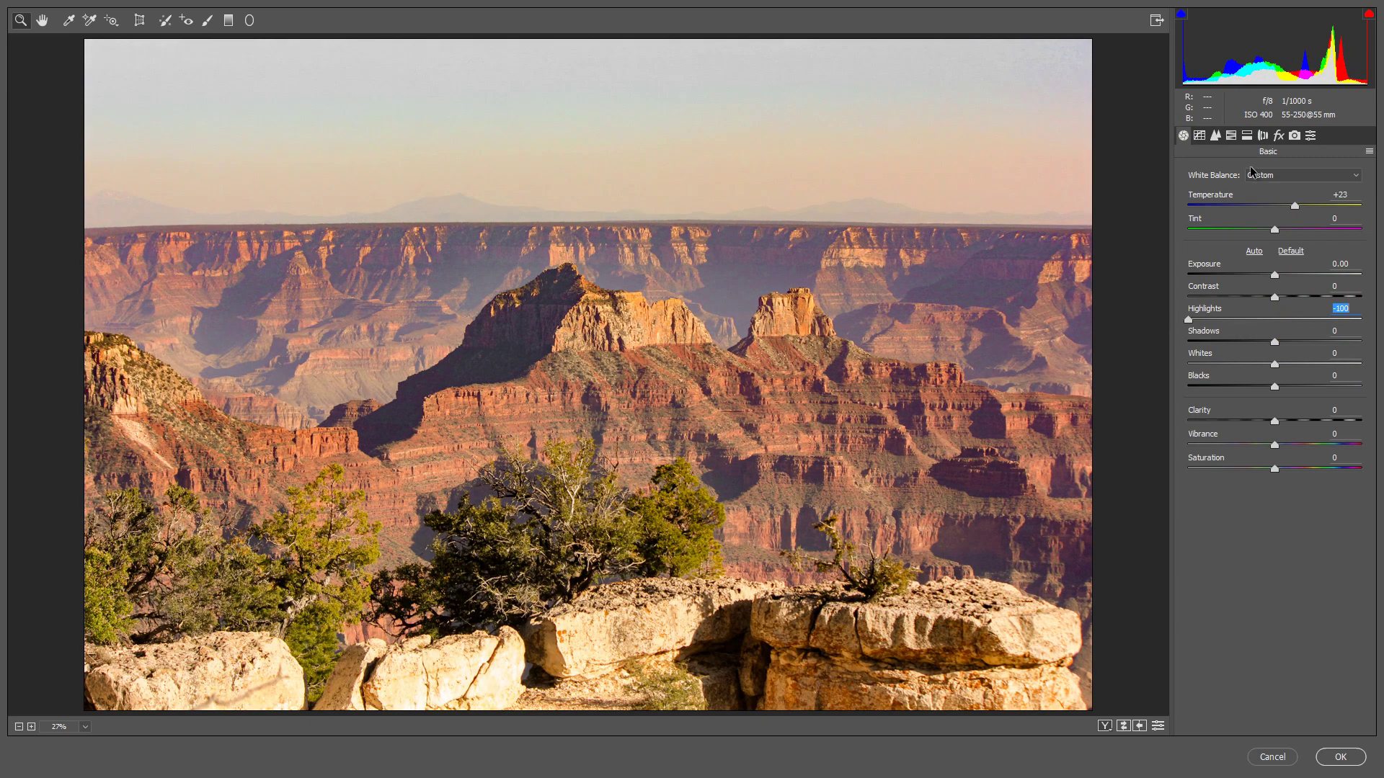
# - Add a graduated sky filter with +5 Temperature, then lift Shadows slightly
pyautogui.press('g')
pyautogui.moveTo(593, 172); pyautogui.dragTo(593, 222)
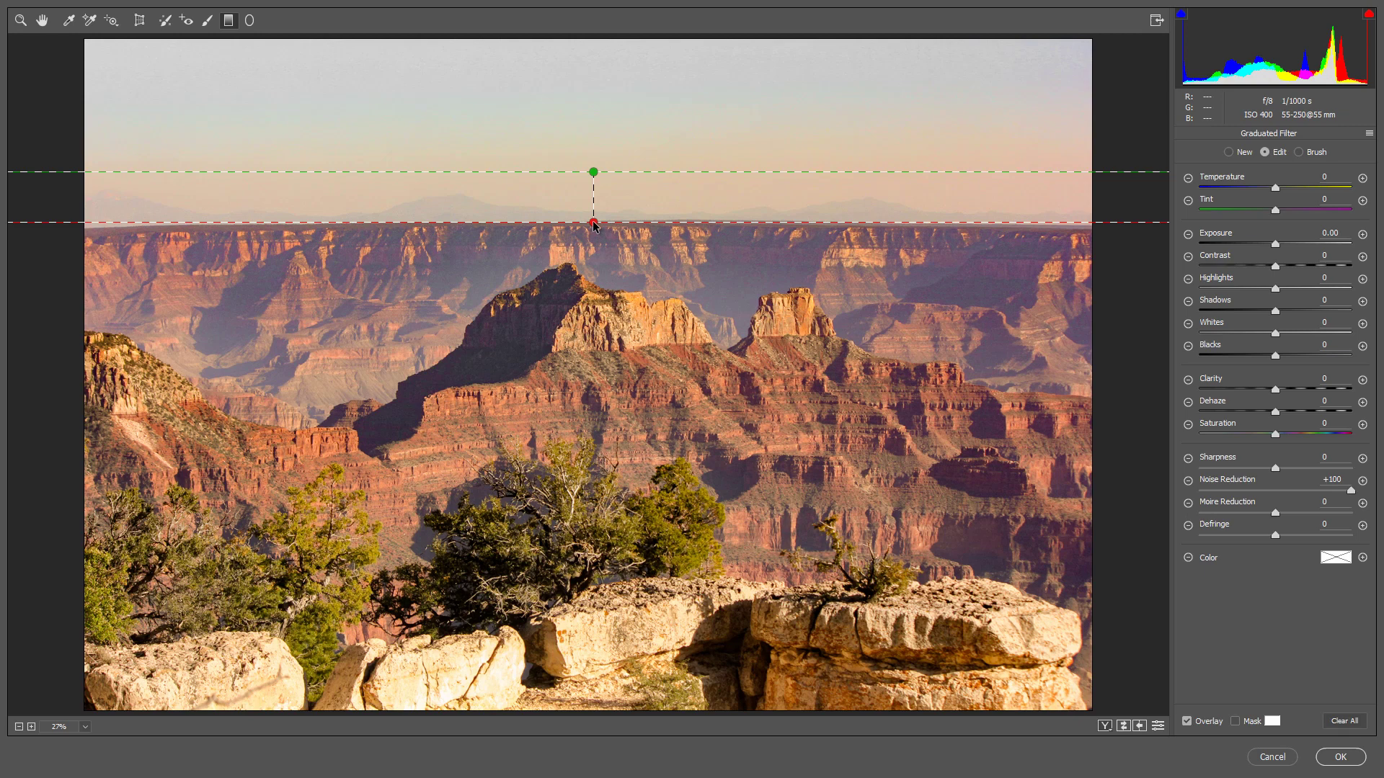
pyautogui.moveTo(1275, 188)
pyautogui.mouseDown()
pyautogui.moveTo(1334, 200)
pyautogui.moveTo(1236, 201)
pyautogui.moveTo(1281, 204)
pyautogui.mouseUp()
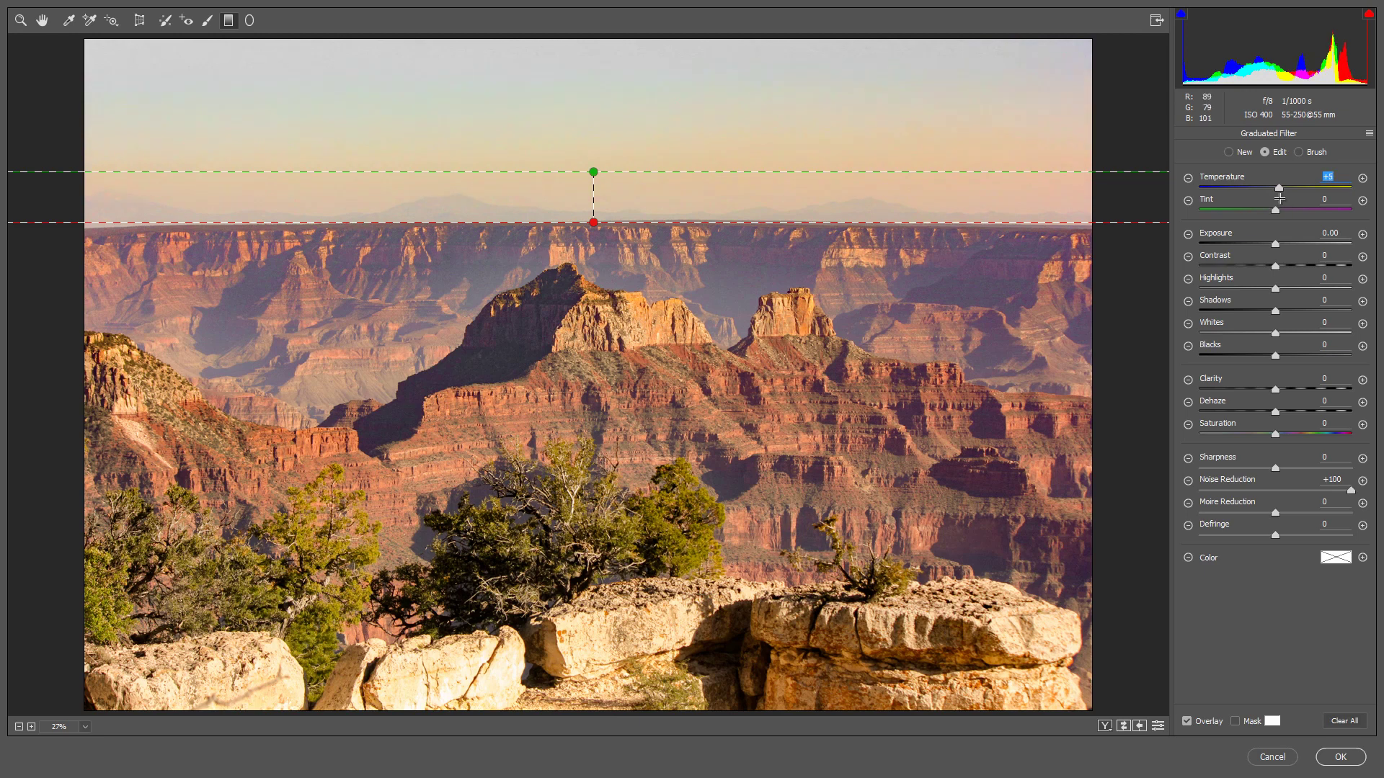
pyautogui.click(43, 21)
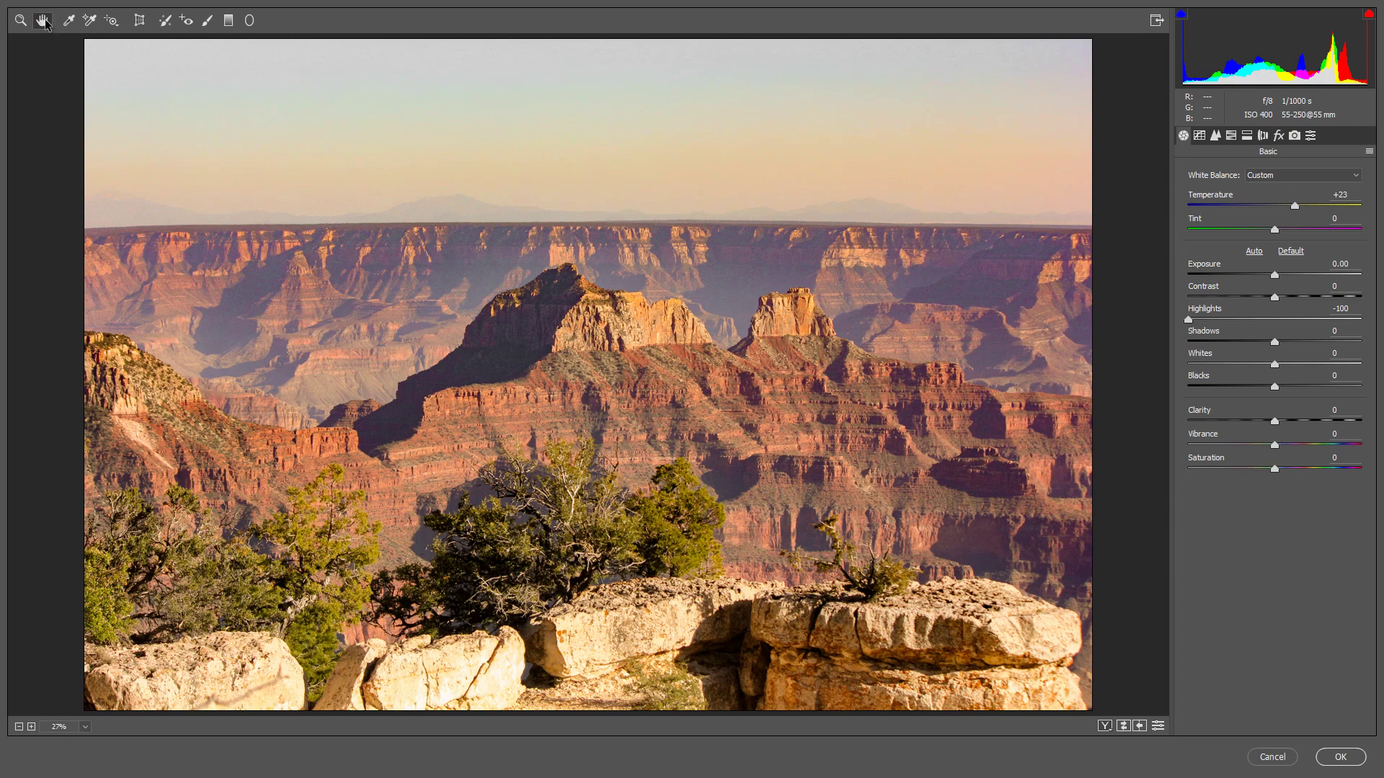
pyautogui.moveTo(1274, 341)
pyautogui.mouseDown()
pyautogui.moveTo(1370, 344)
pyautogui.moveTo(1285, 343)
pyautogui.mouseUp()
# - Add a second graduated filter rising from the foreground rocks at about -1.45 Exposure
pyautogui.press('g')
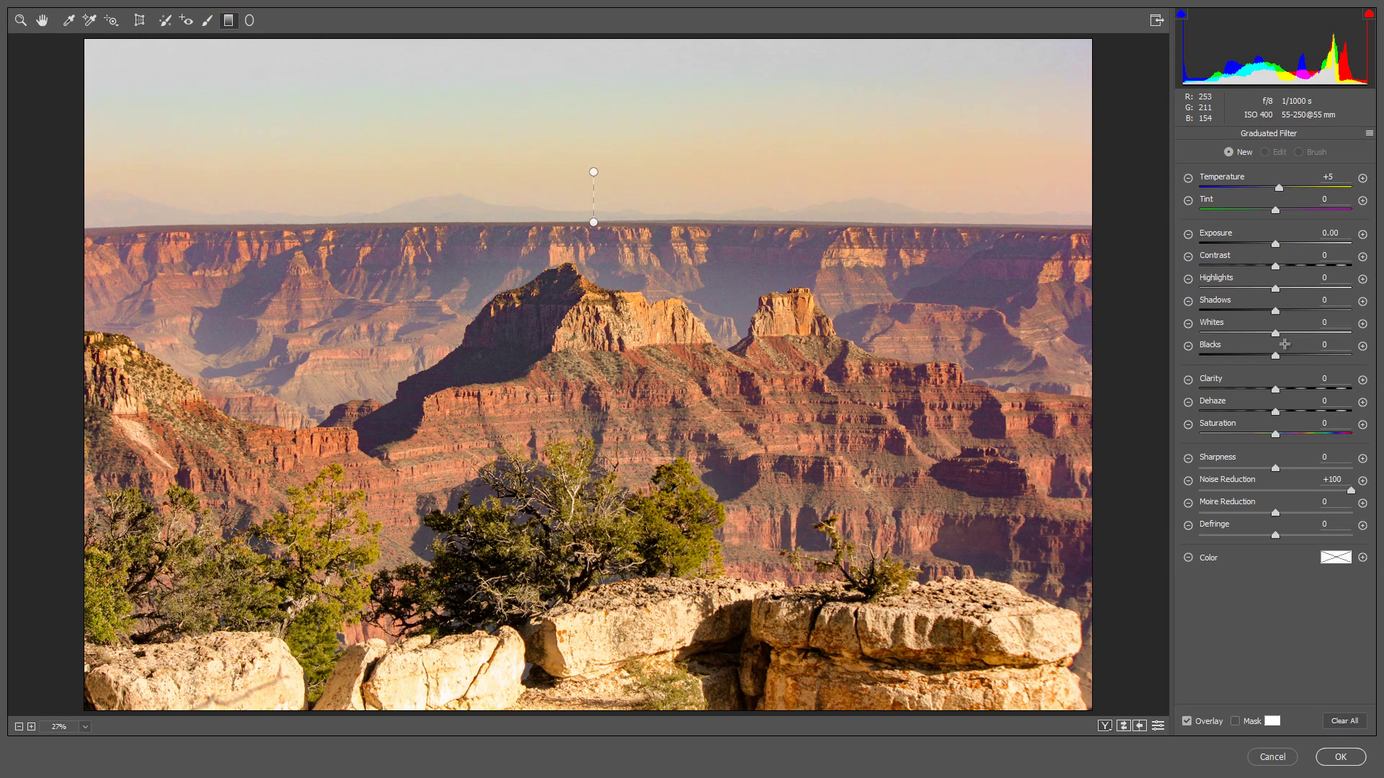
pyautogui.moveTo(610, 660); pyautogui.dragTo(611, 551)
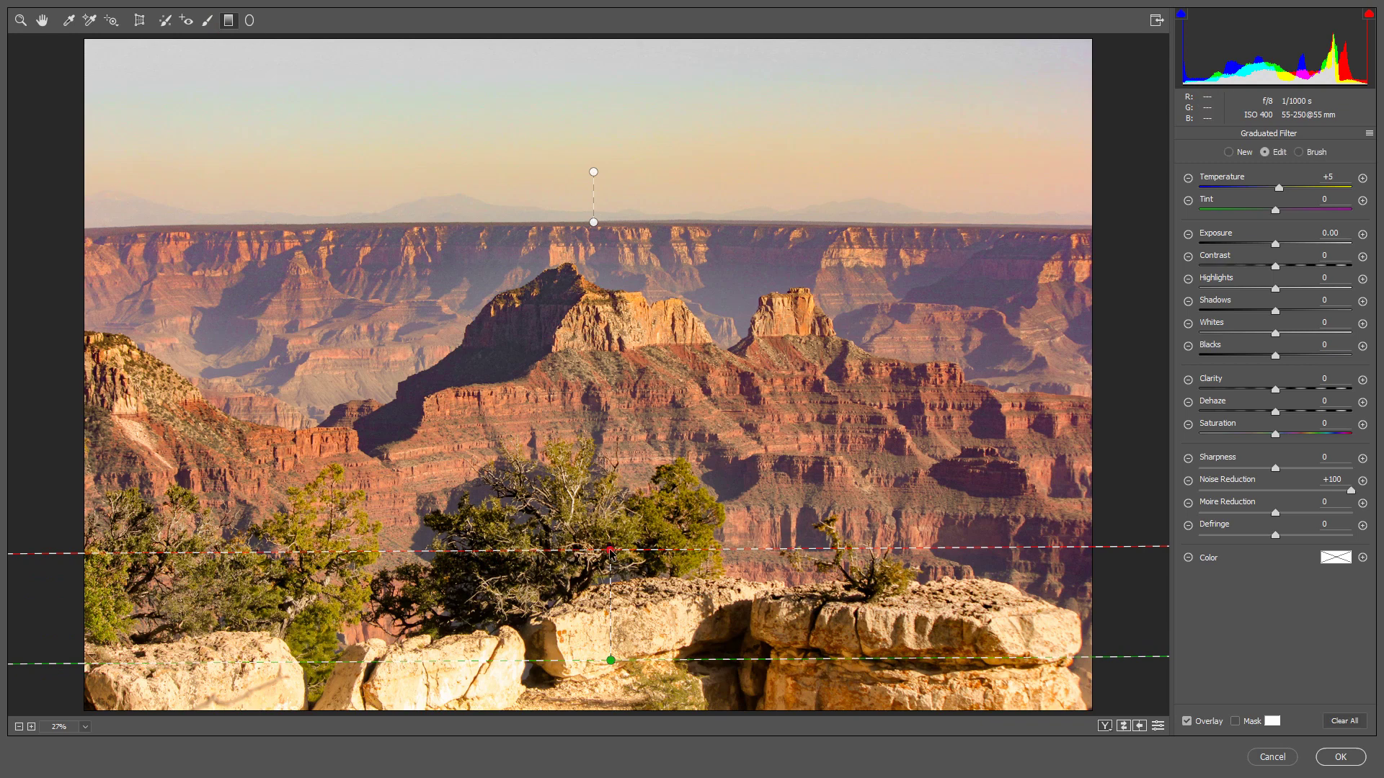
pyautogui.moveTo(1275, 243); pyautogui.dragTo(1252, 246)
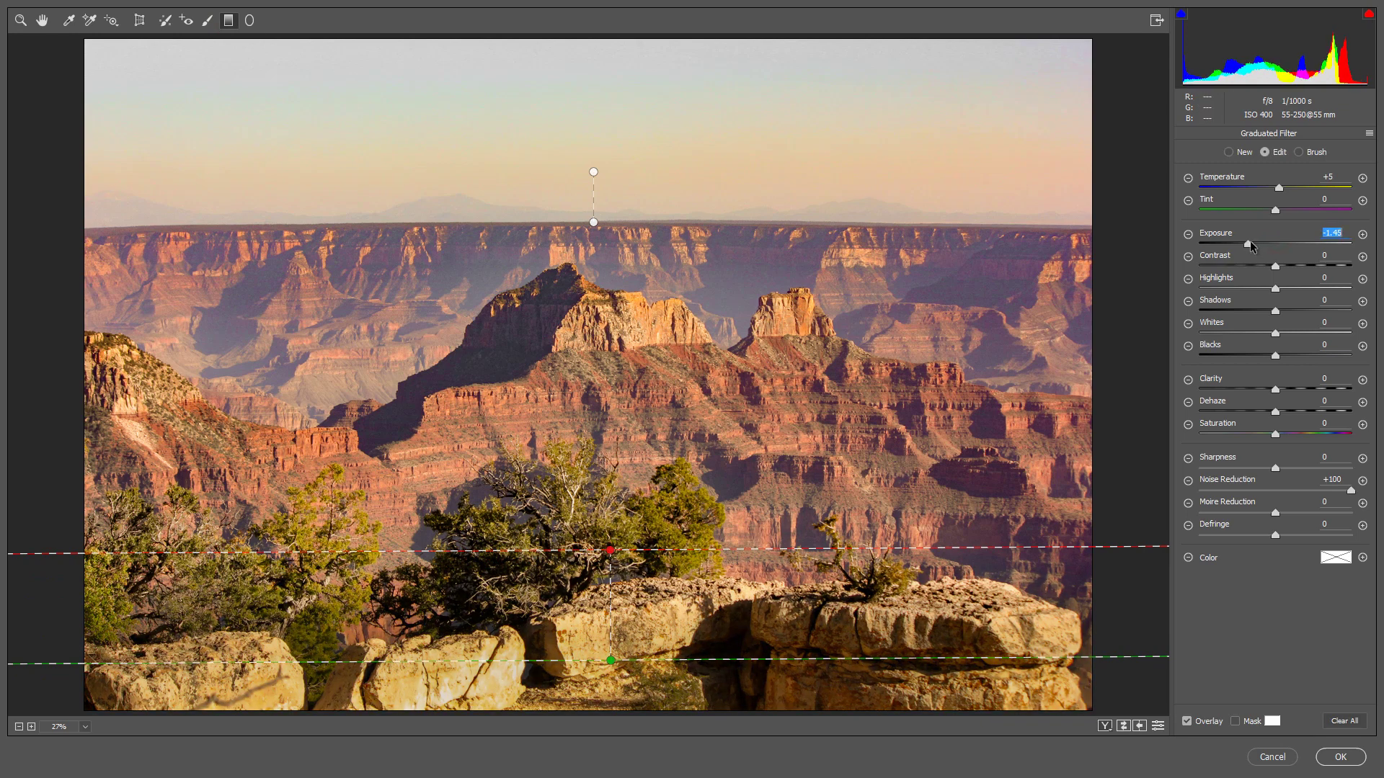
pyautogui.click(45, 21)
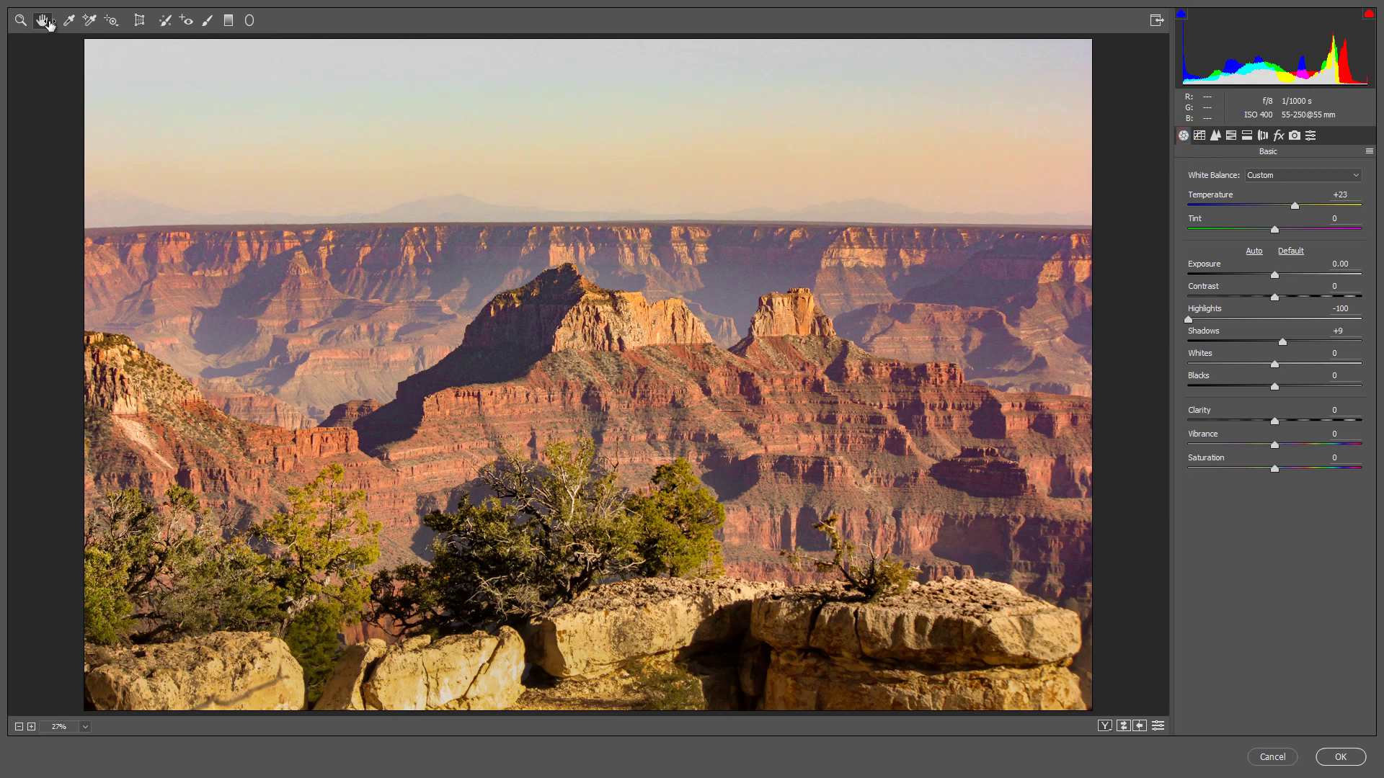
# - Deepen Blacks, add Sharpening 91 and luminance noise reduction, then apply the filter
pyautogui.moveTo(1275, 387)
pyautogui.mouseDown()
pyautogui.moveTo(1255, 387)
pyautogui.moveTo(1294, 366)
pyautogui.moveTo(1262, 387)
pyautogui.mouseUp()
pyautogui.click(1216, 136)
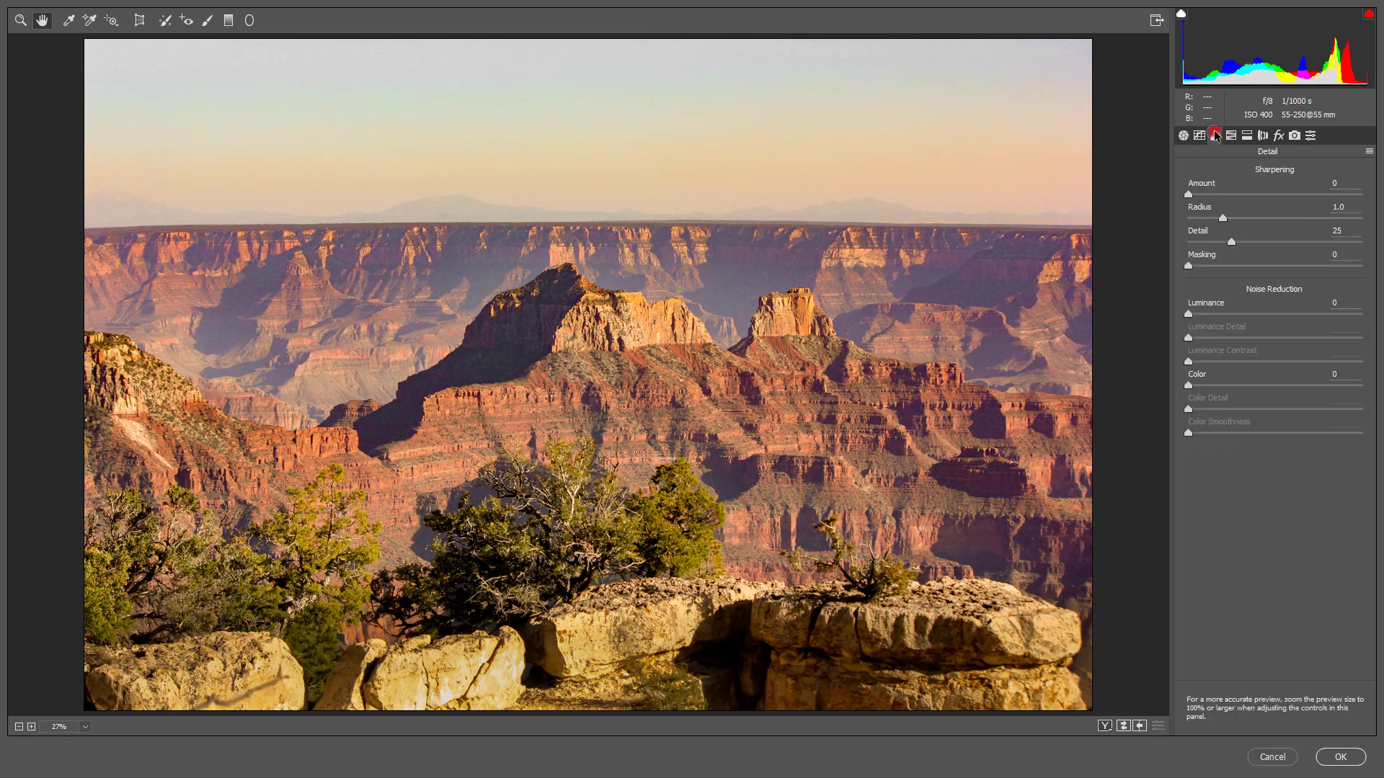
pyautogui.moveTo(1193, 195); pyautogui.dragTo(1293, 202)
pyautogui.moveTo(1191, 315); pyautogui.dragTo(1208, 314)
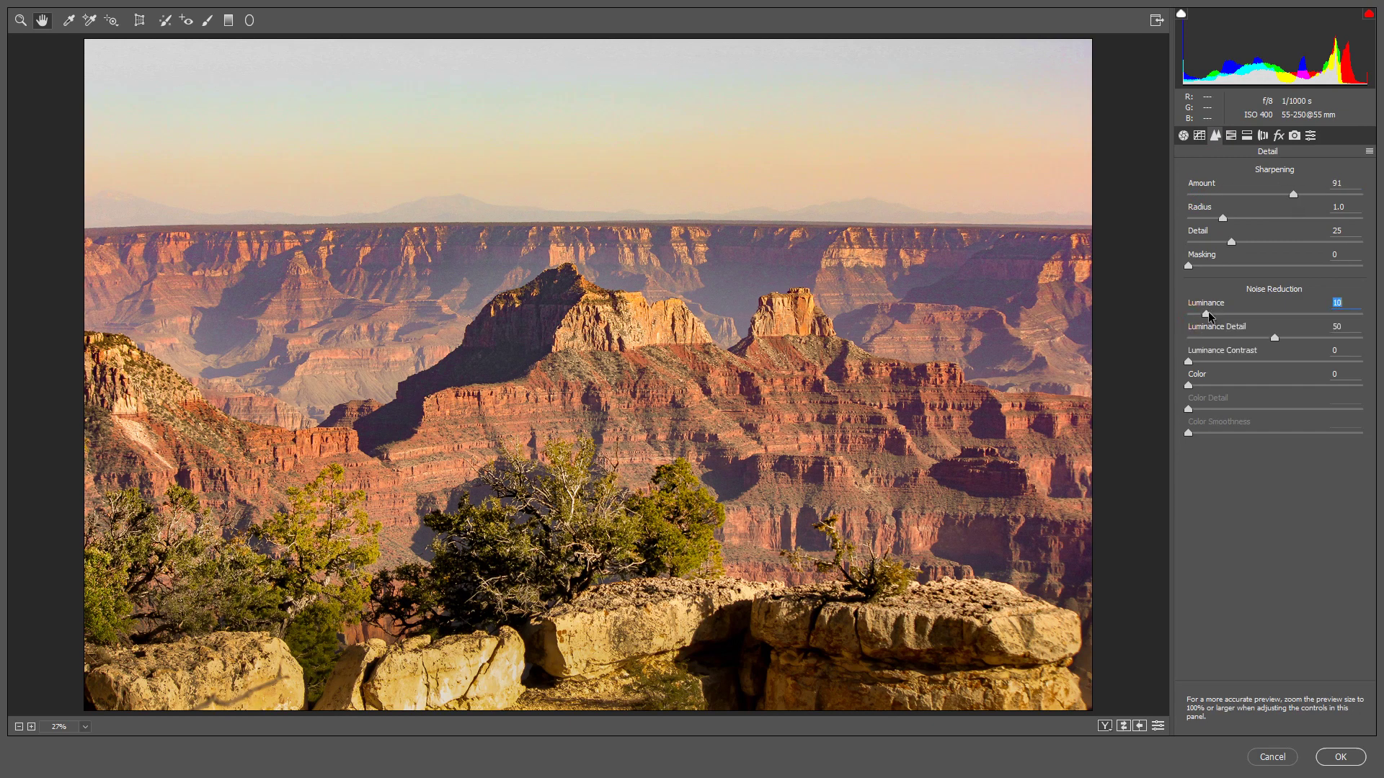
pyautogui.hotkey('ctrl', 'alt', '1')
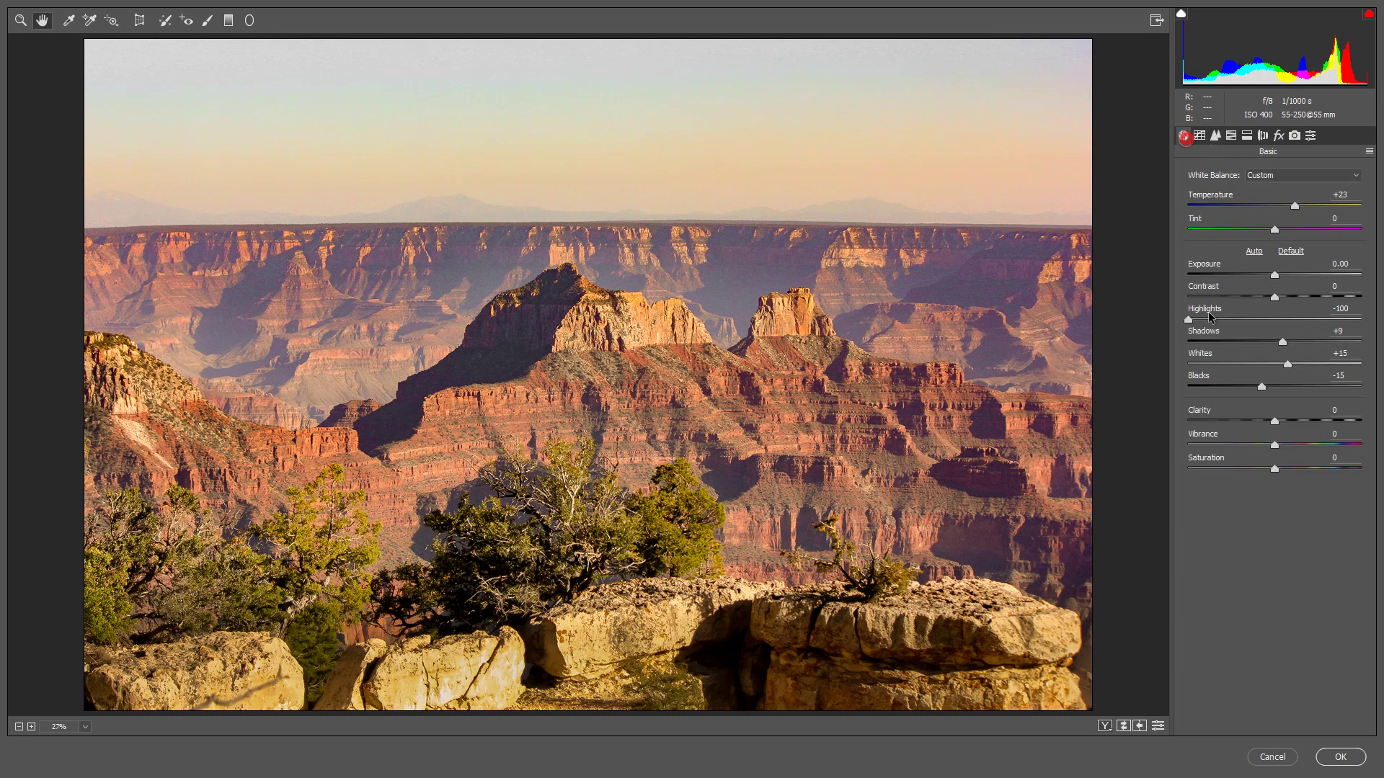
pyautogui.click(1334, 754)
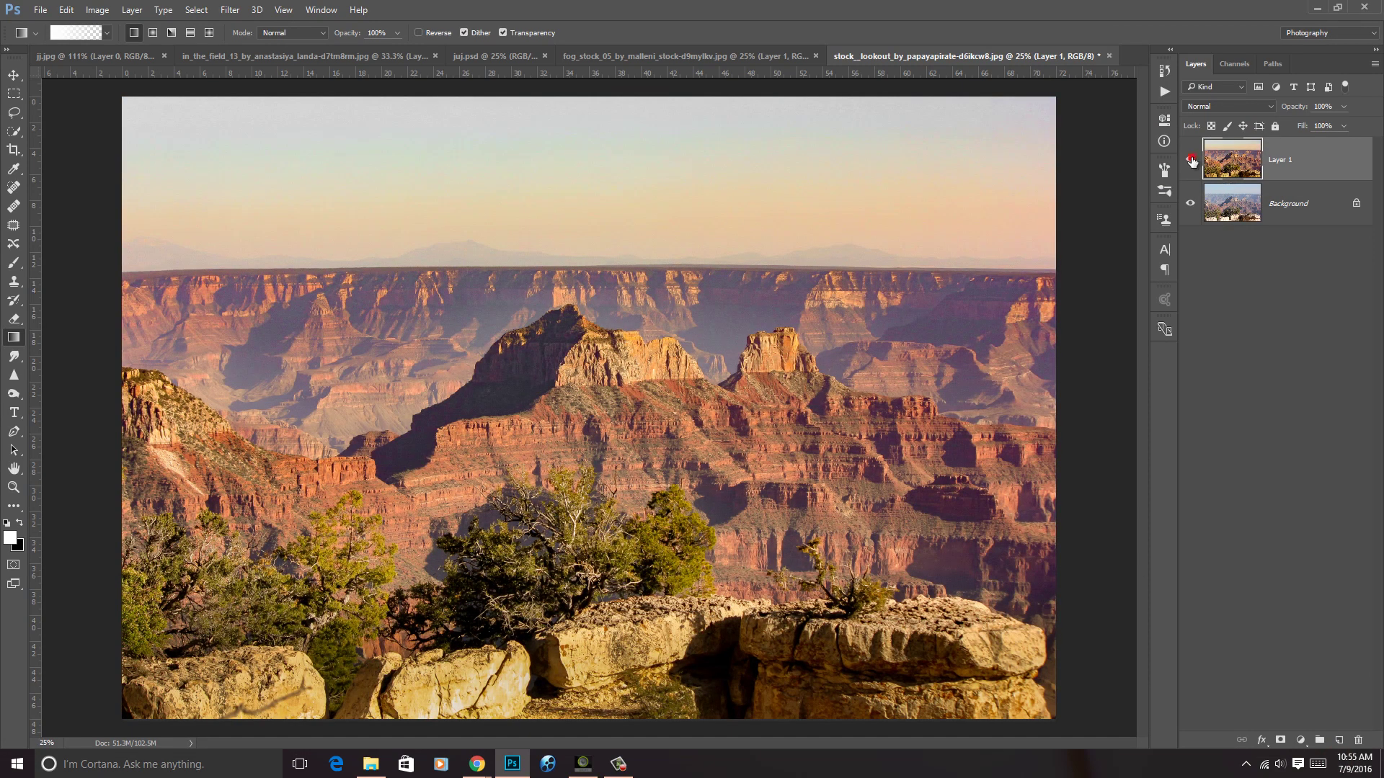
# - Toggle Layer 1's visibility off and on to compare the edited canyon with the original
pyautogui.click(1191, 159)
pyautogui.click(1191, 159)
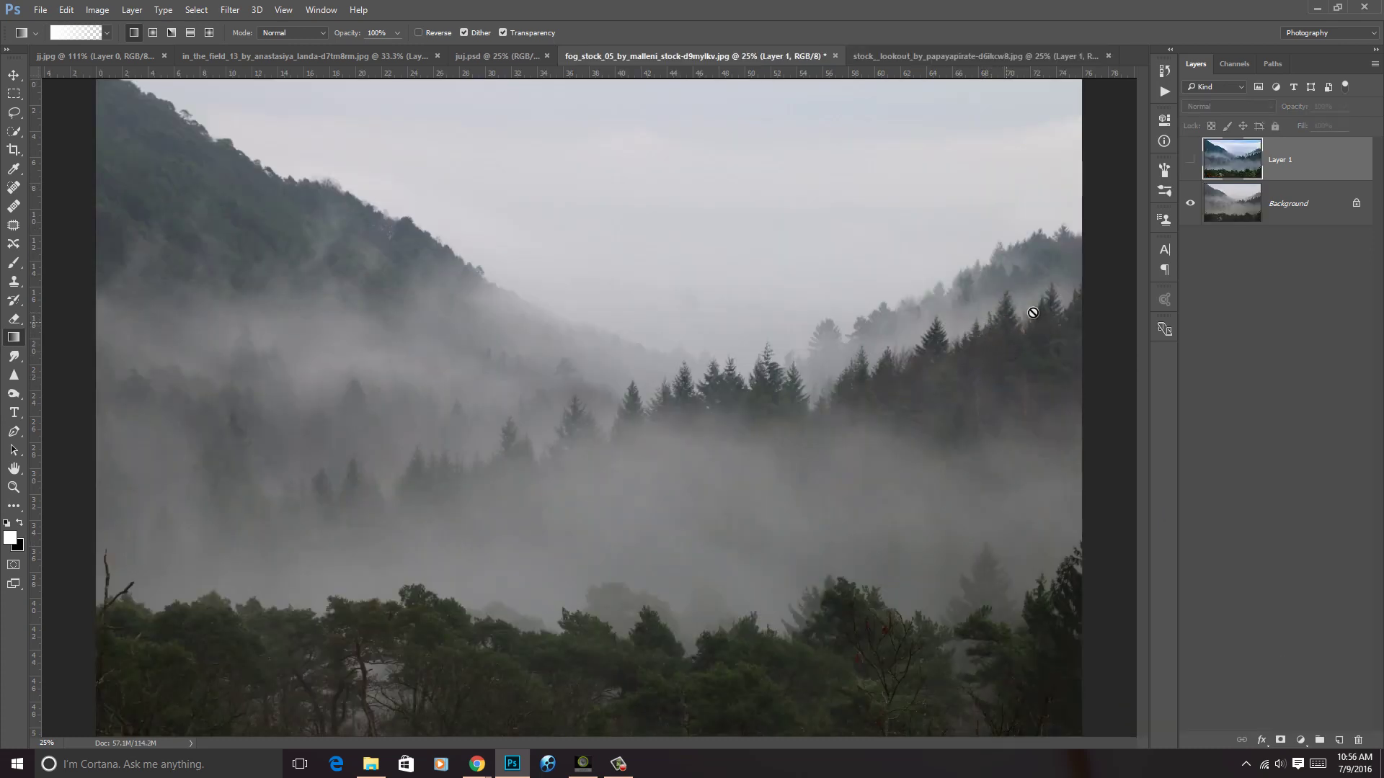
# - Delete the forest photo's hidden extra layer and duplicate its Background as Layer 1
pyautogui.press('Delete')
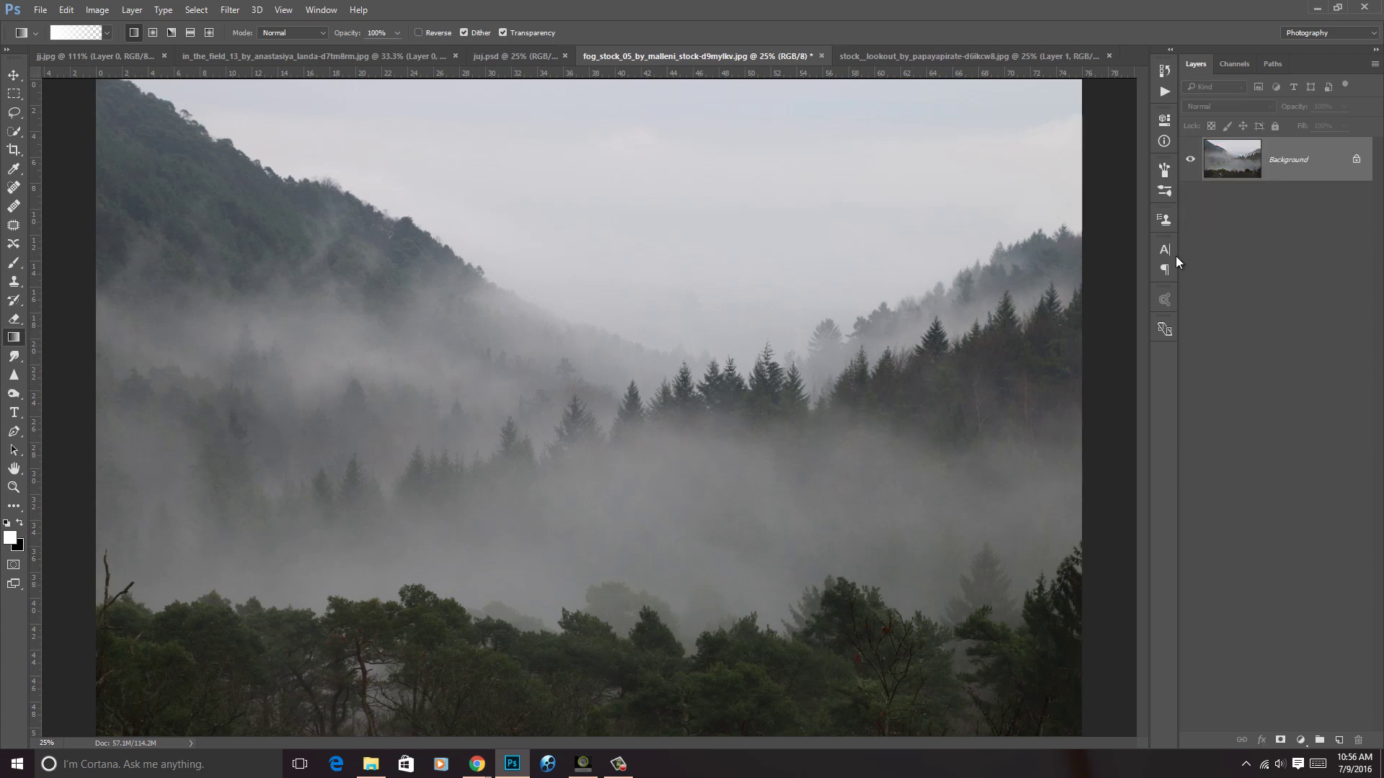
pyautogui.click(1260, 169)
pyautogui.hotkey('ctrl', 'j')
# - Launch the Camera Raw Filter on the copy and raise Dehaze to about +65
pyautogui.click(229, 9)
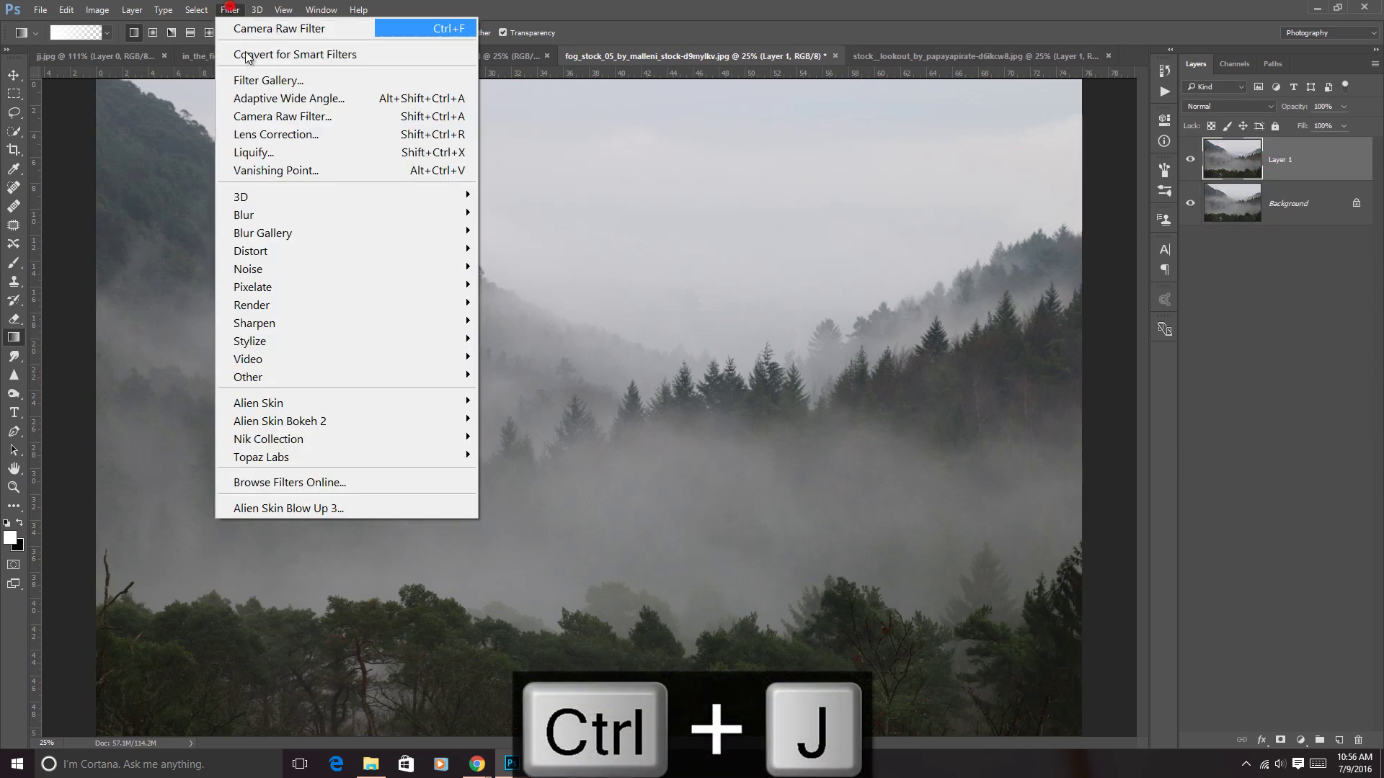
pyautogui.click(268, 114)
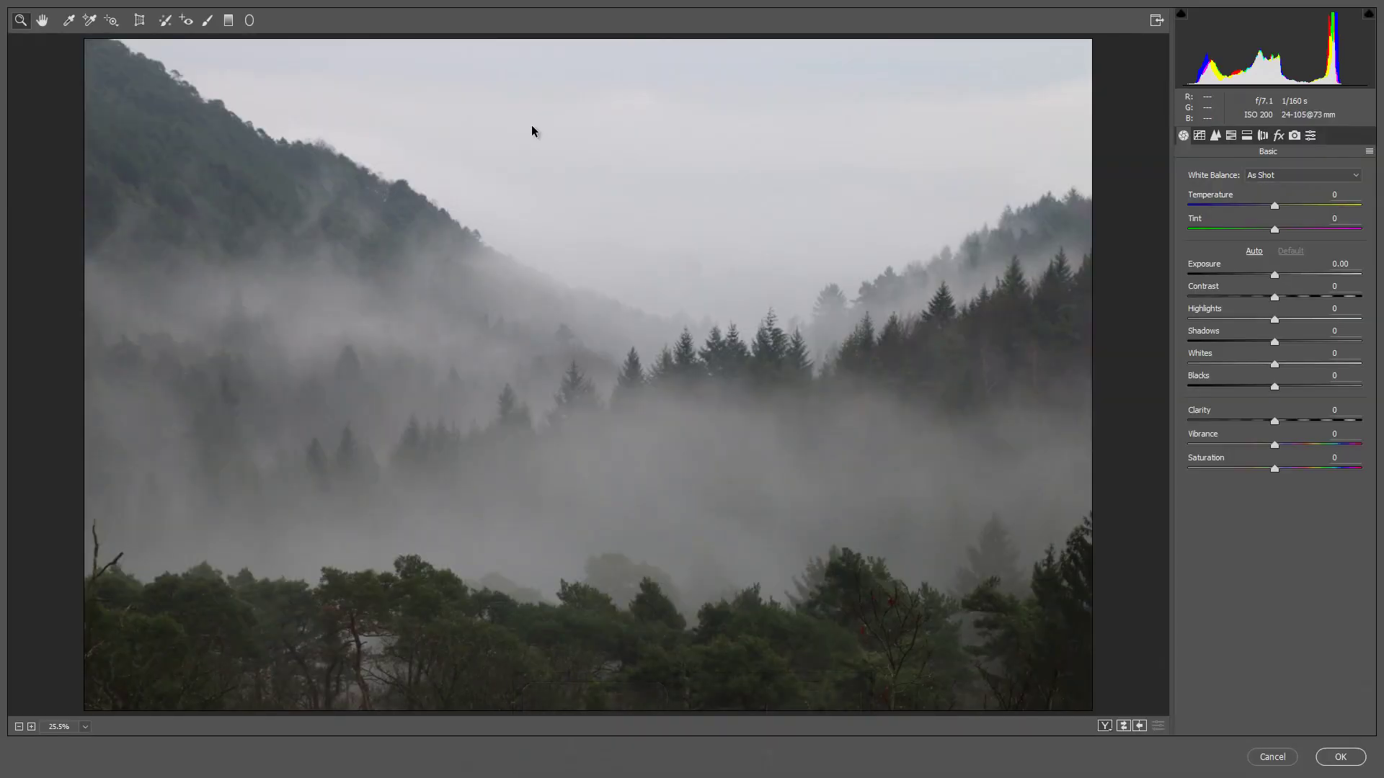
pyautogui.click(1278, 136)
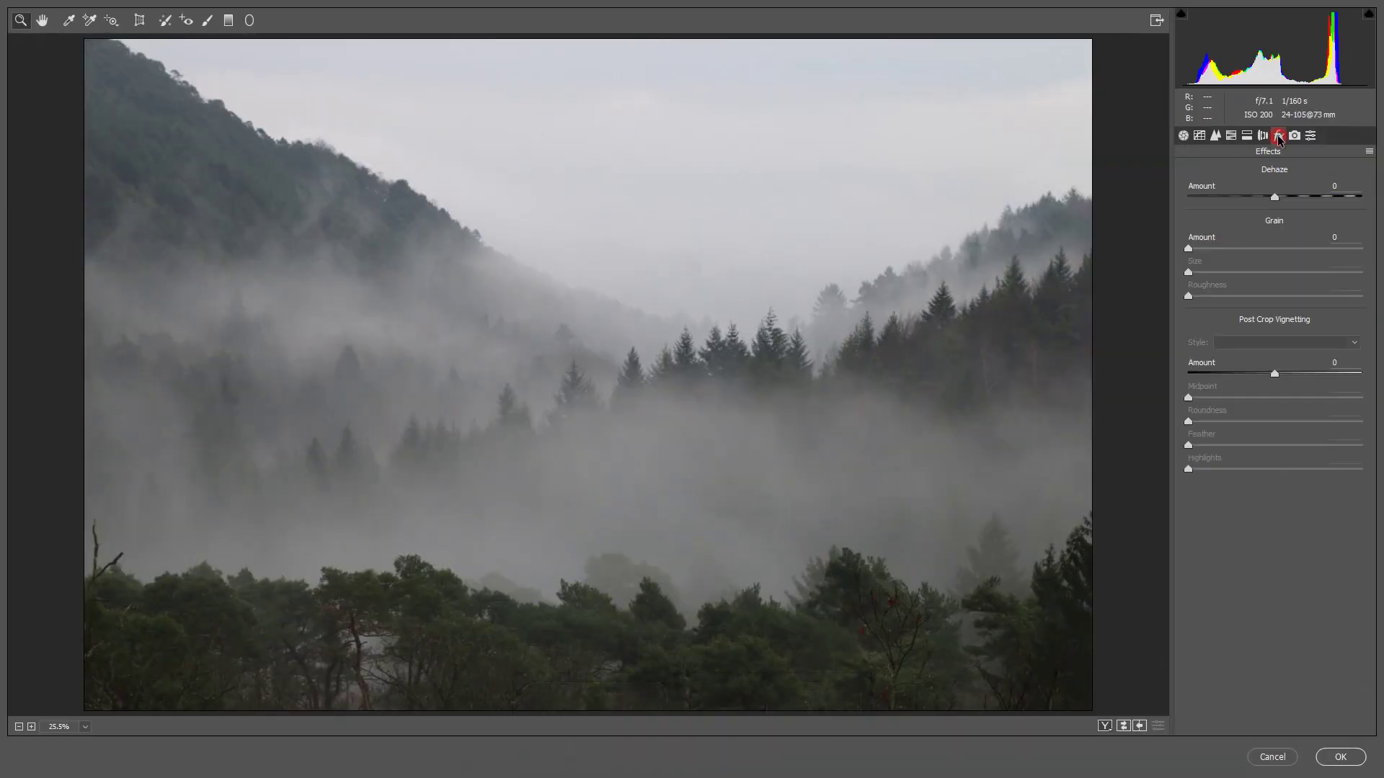
pyautogui.moveTo(1274, 196)
pyautogui.mouseDown()
pyautogui.moveTo(1366, 198)
pyautogui.moveTo(1336, 209)
pyautogui.mouseUp()
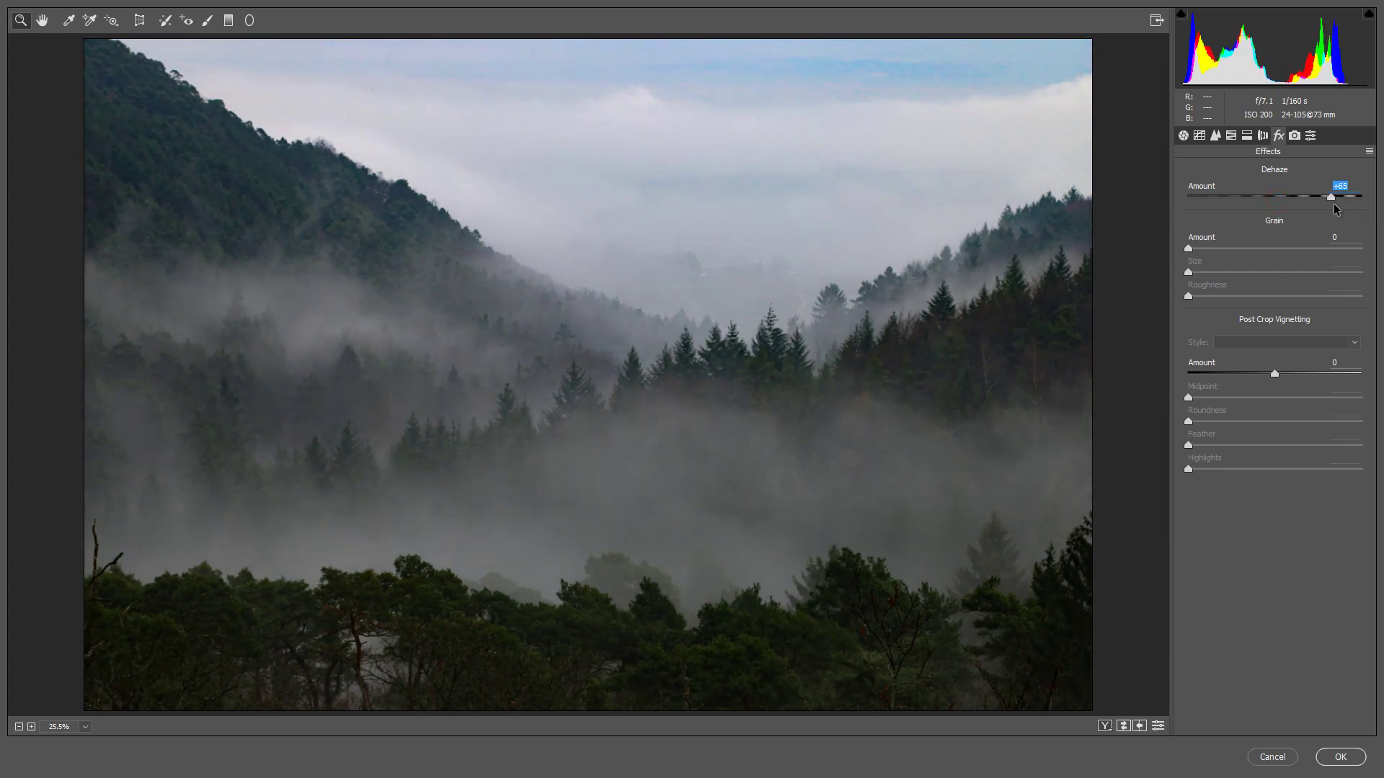
pyautogui.hotkey('ctrl', 'alt', '1')
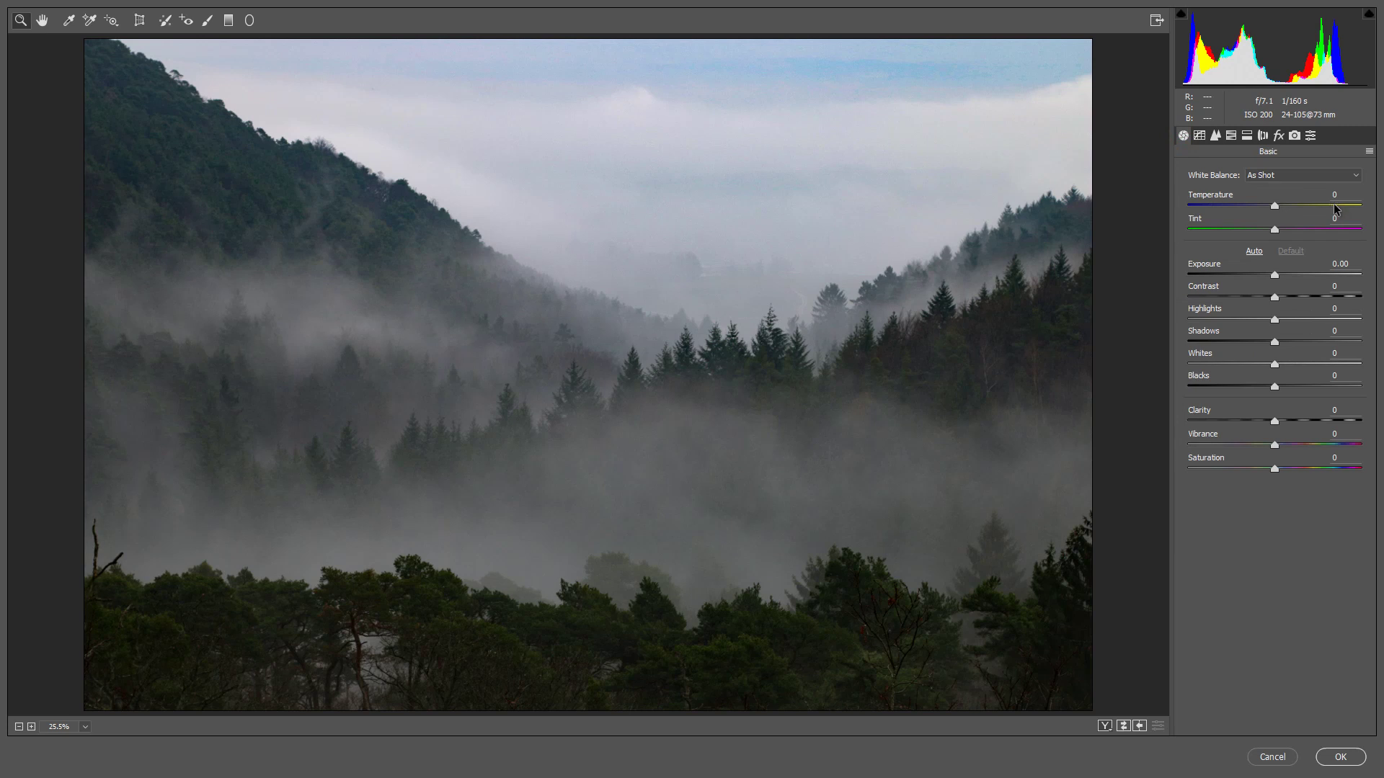
# - Set Shadows +100, Whites +66, Highlights 0 and Clarity +18
pyautogui.moveTo(1275, 343); pyautogui.dragTo(1377, 354)
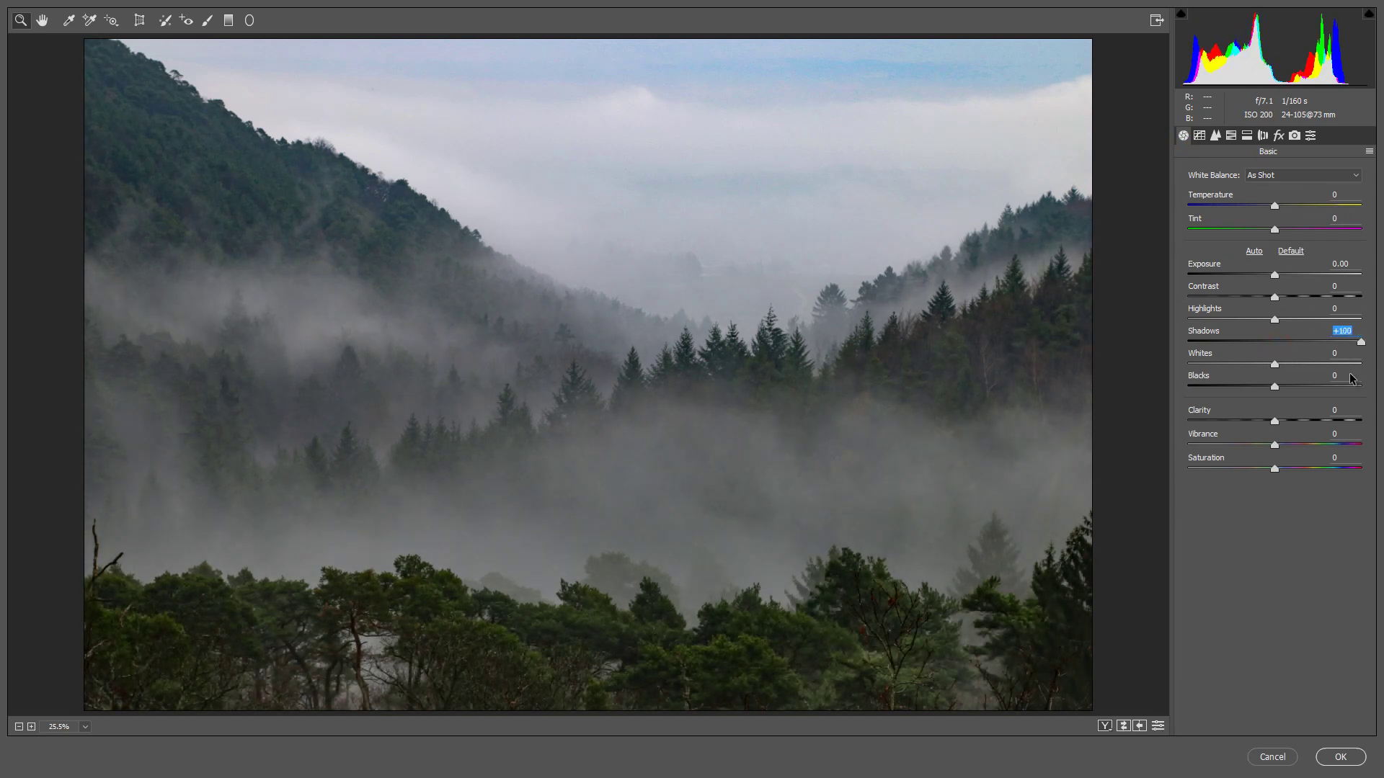
pyautogui.moveTo(1275, 364); pyautogui.dragTo(1325, 369)
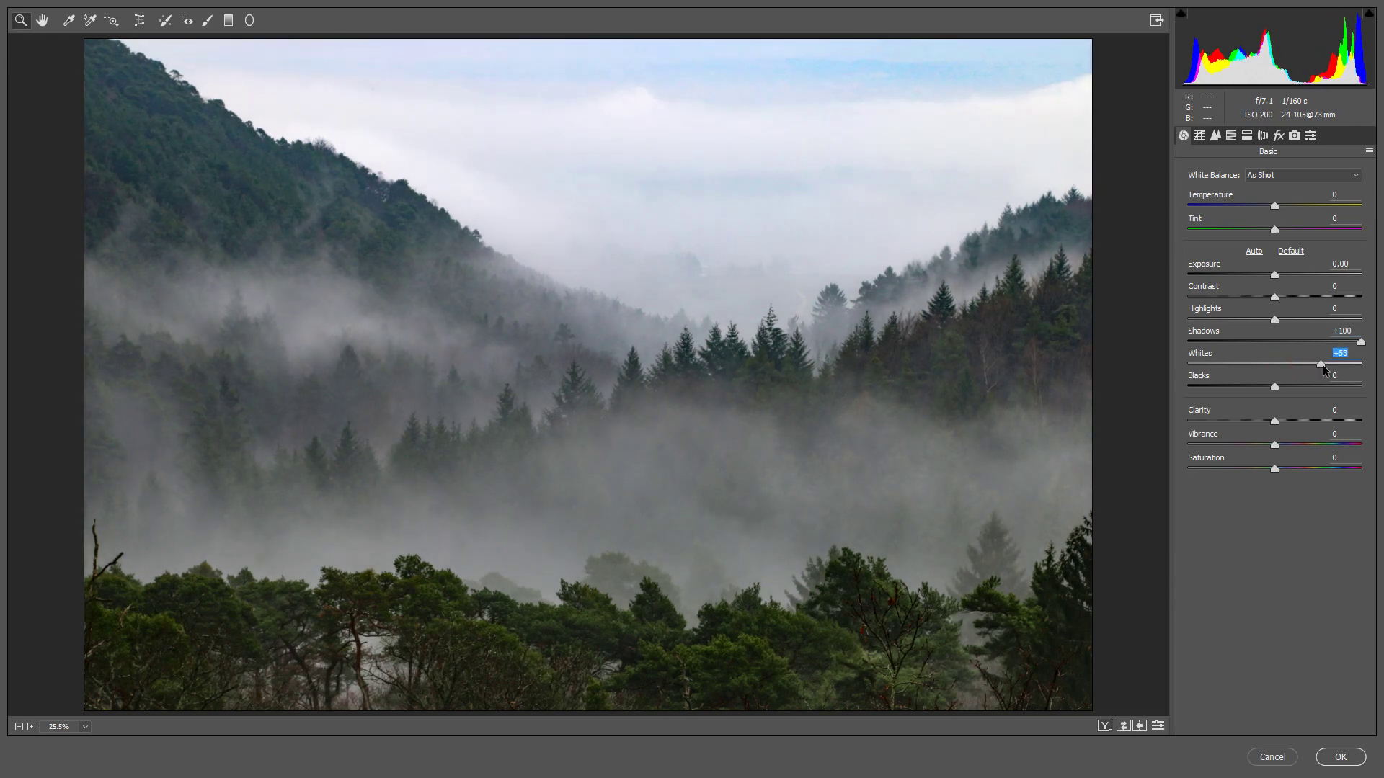
pyautogui.moveTo(1274, 319); pyautogui.dragTo(1374, 335)
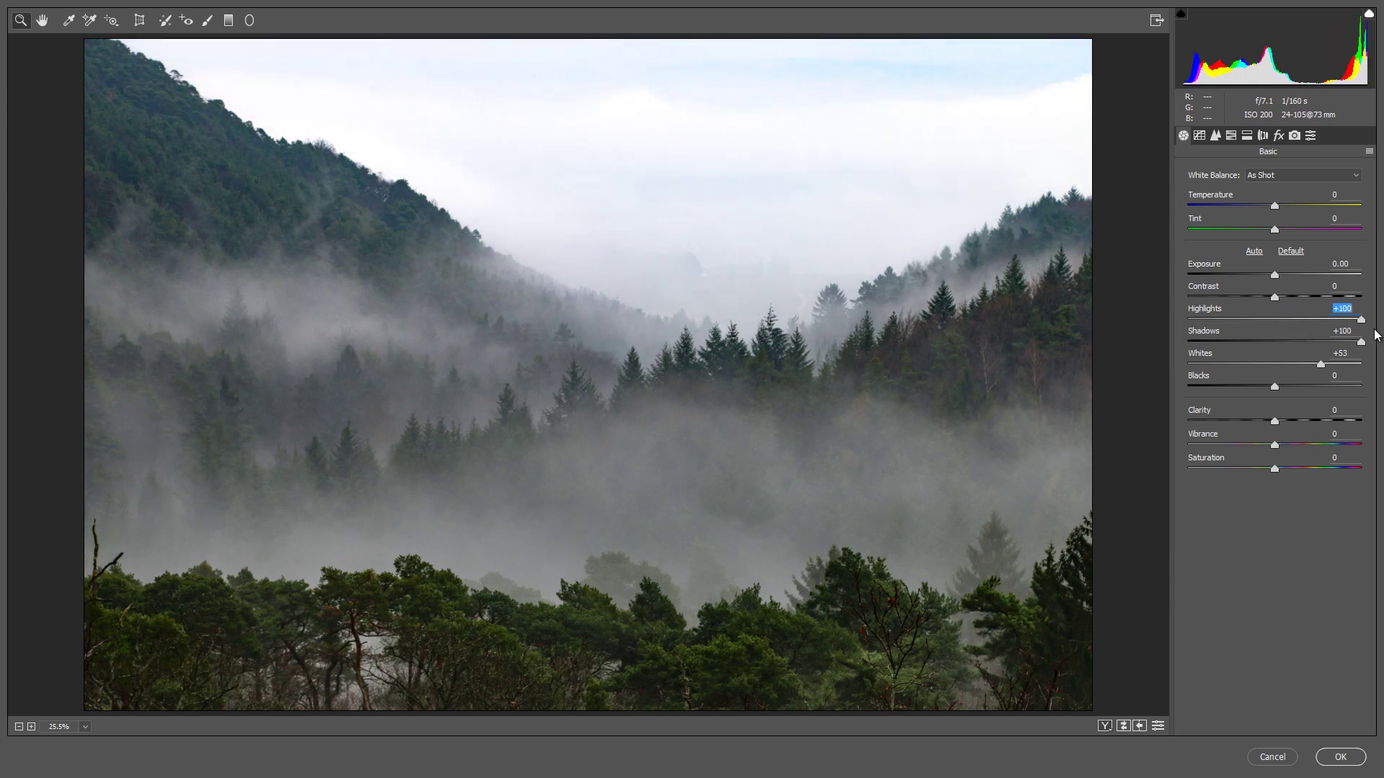
pyautogui.write('0')
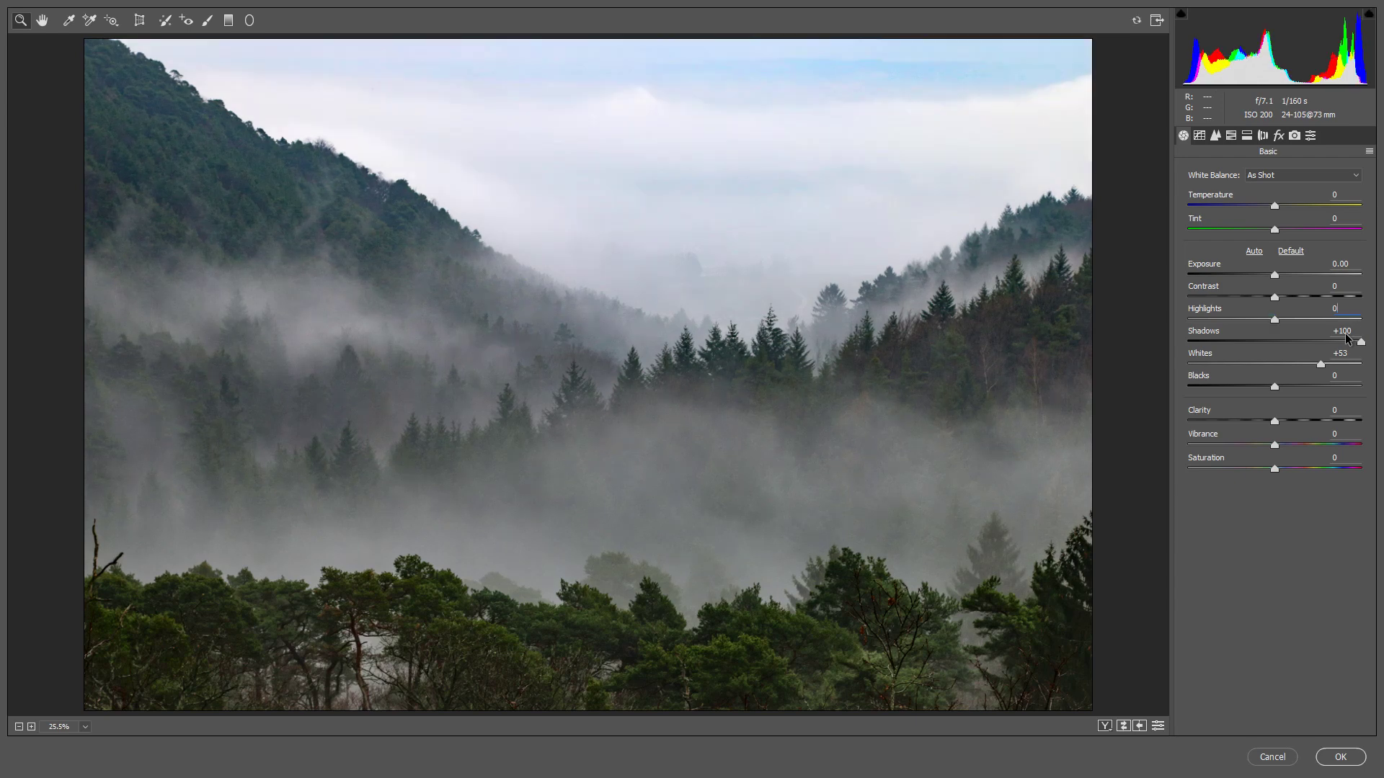
pyautogui.click(1333, 365)
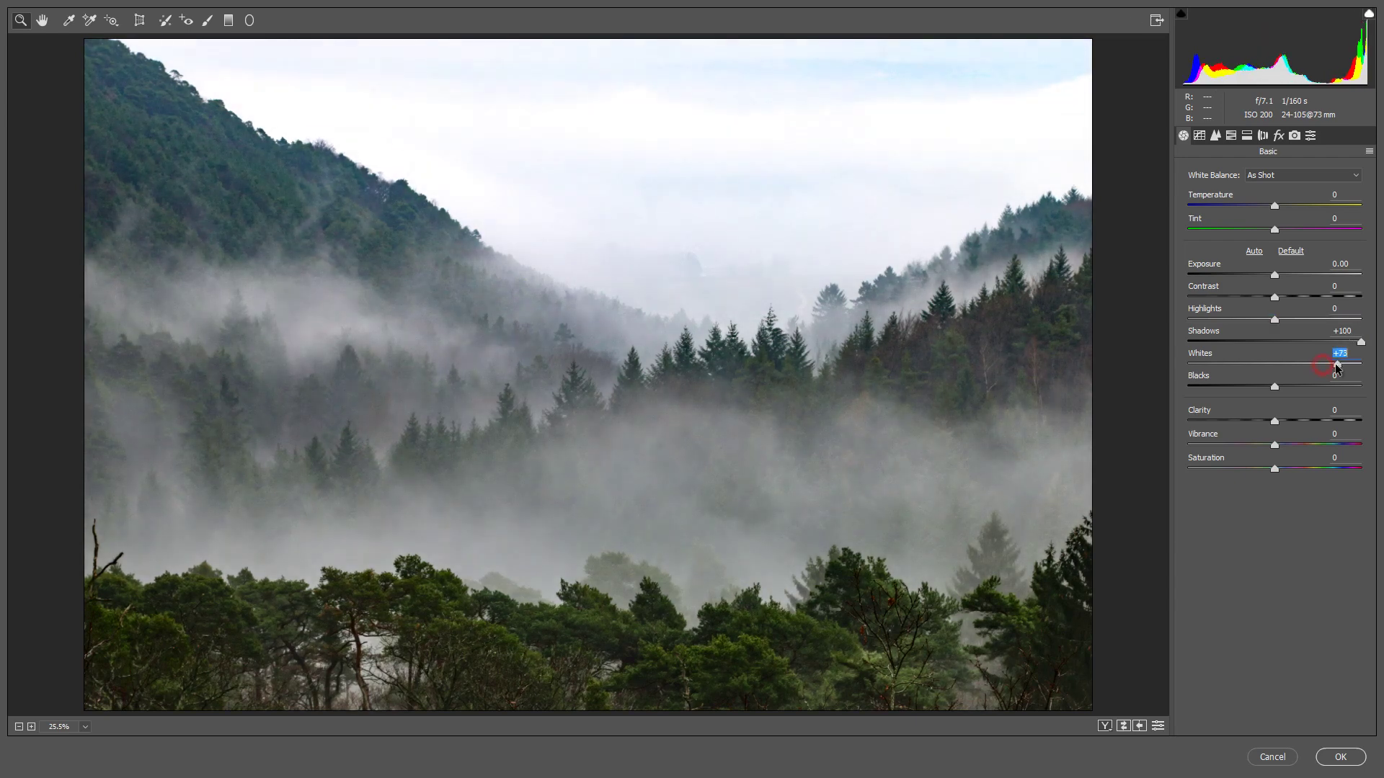
pyautogui.moveTo(1333, 367); pyautogui.dragTo(1335, 368)
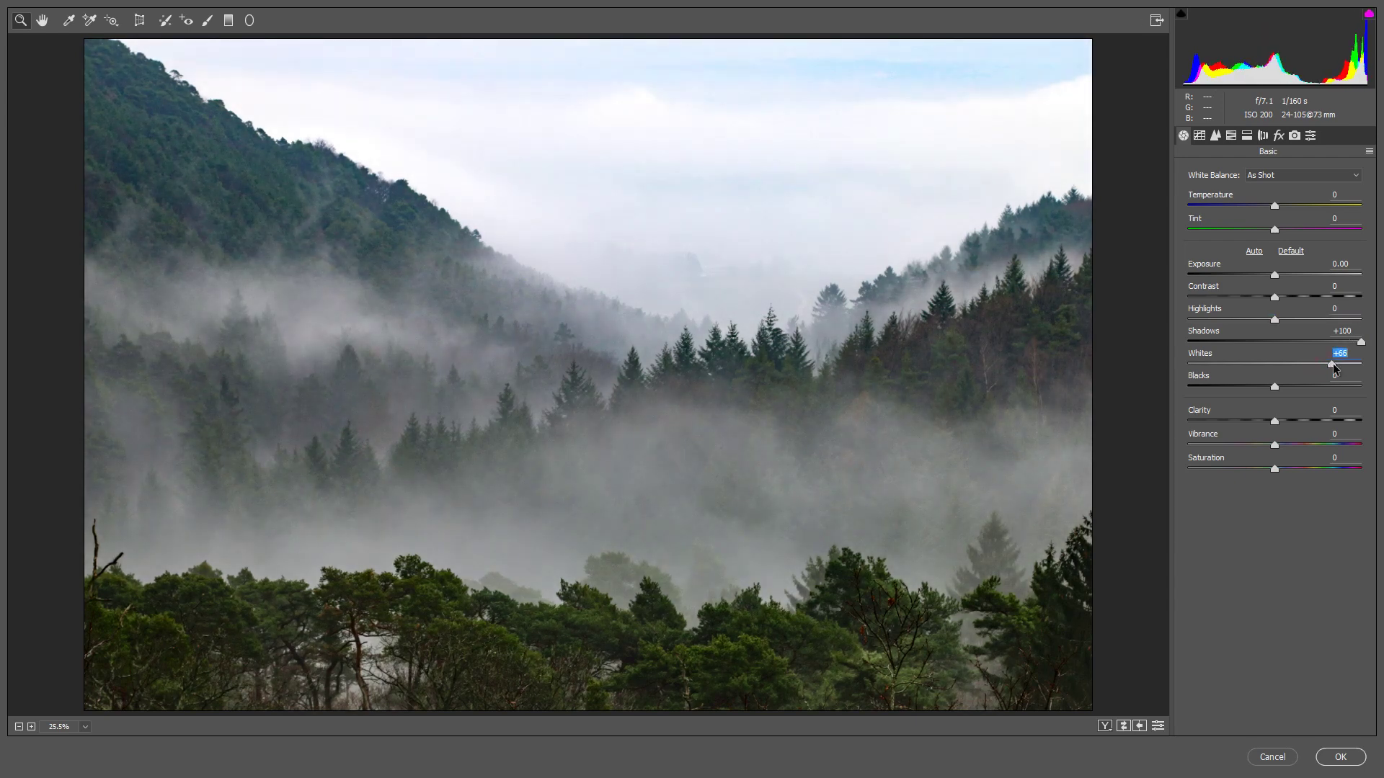
pyautogui.moveTo(1275, 419); pyautogui.dragTo(1291, 422)
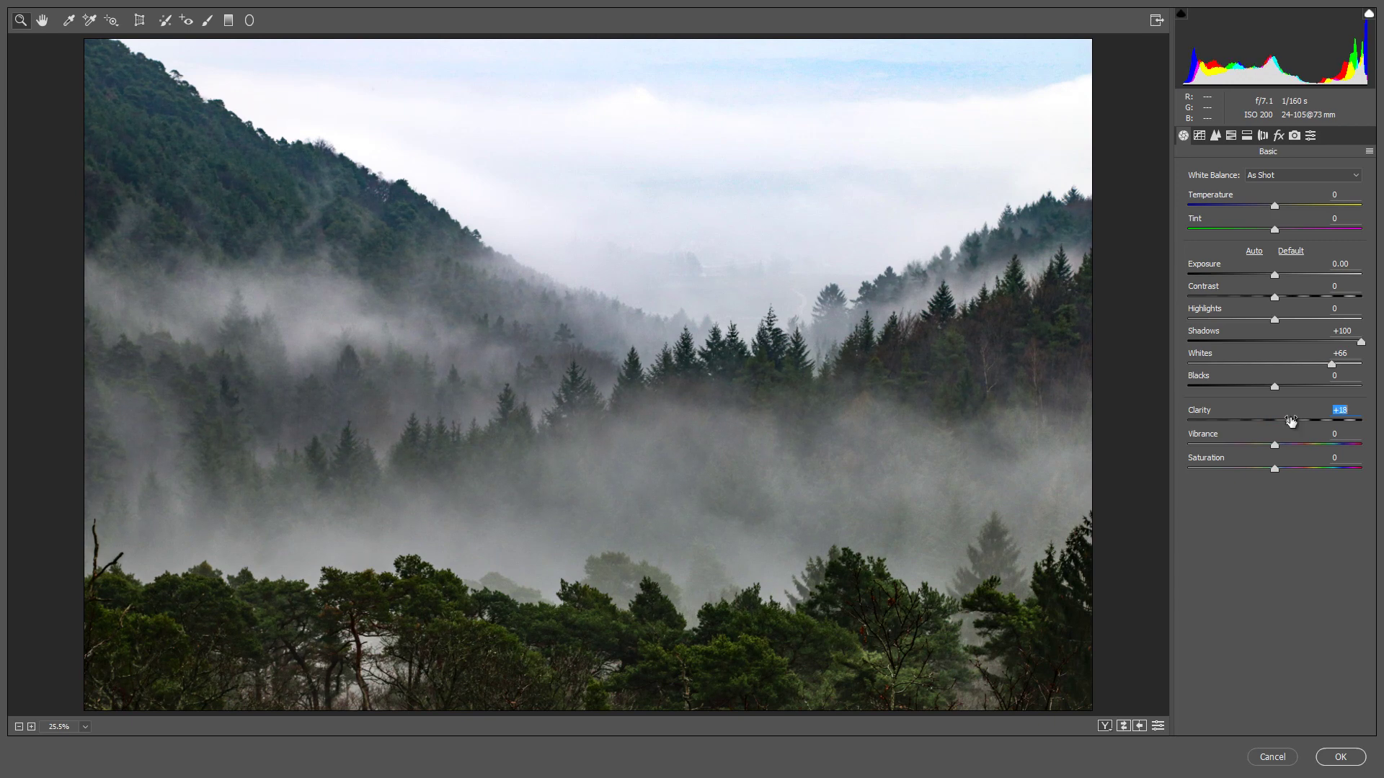
# - Add light luminance noise reduction, Sharpening Amount 123 and Radius 1.4
pyautogui.click(1216, 135)
pyautogui.moveTo(1190, 314); pyautogui.dragTo(1208, 315)
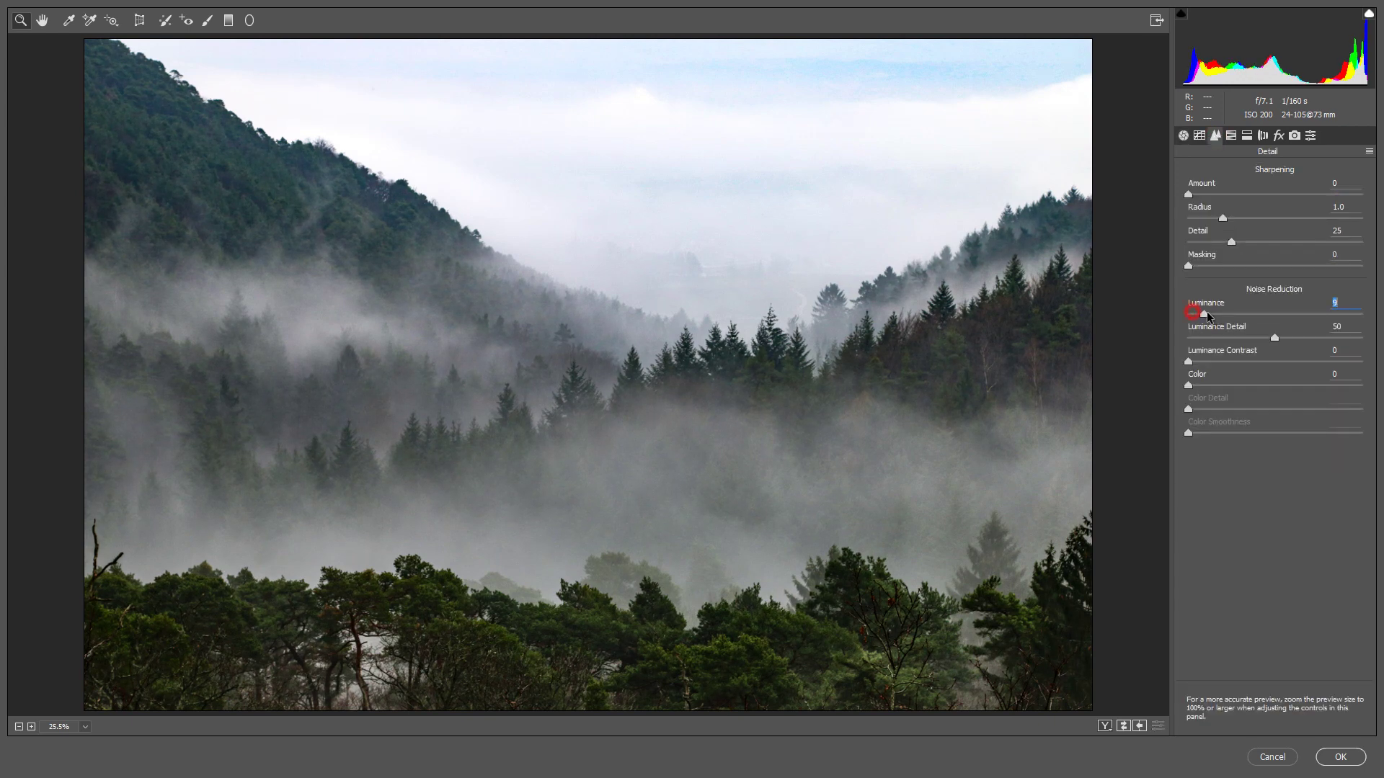
pyautogui.moveTo(1189, 194); pyautogui.dragTo(1332, 205)
pyautogui.moveTo(1225, 218); pyautogui.dragTo(1252, 219)
pyautogui.hotkey('ctrl', 'alt', '1')
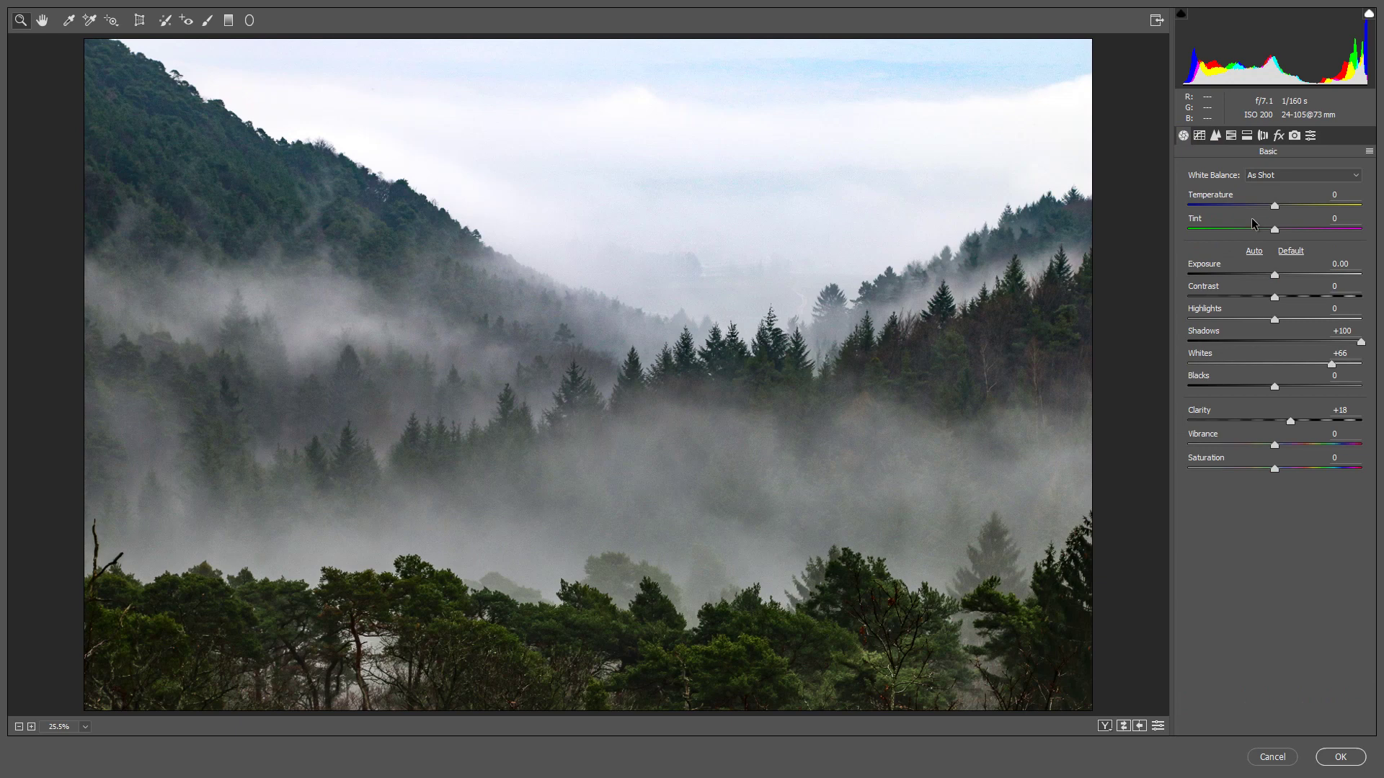
# - Raise the forest's Vibrance to about +45 and settle Temperature at +1
pyautogui.moveTo(1274, 445); pyautogui.dragTo(1317, 446)
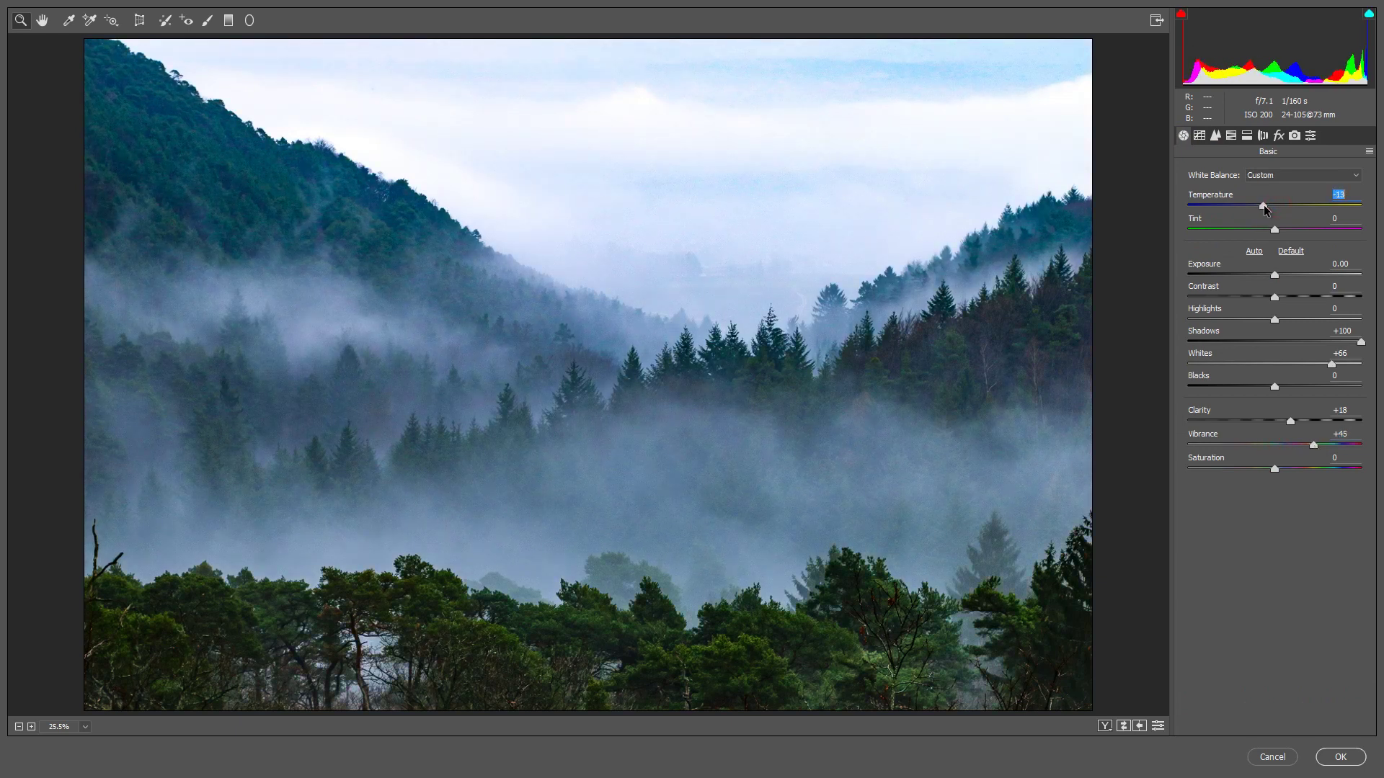
pyautogui.moveTo(1274, 206); pyautogui.dragTo(1276, 206)
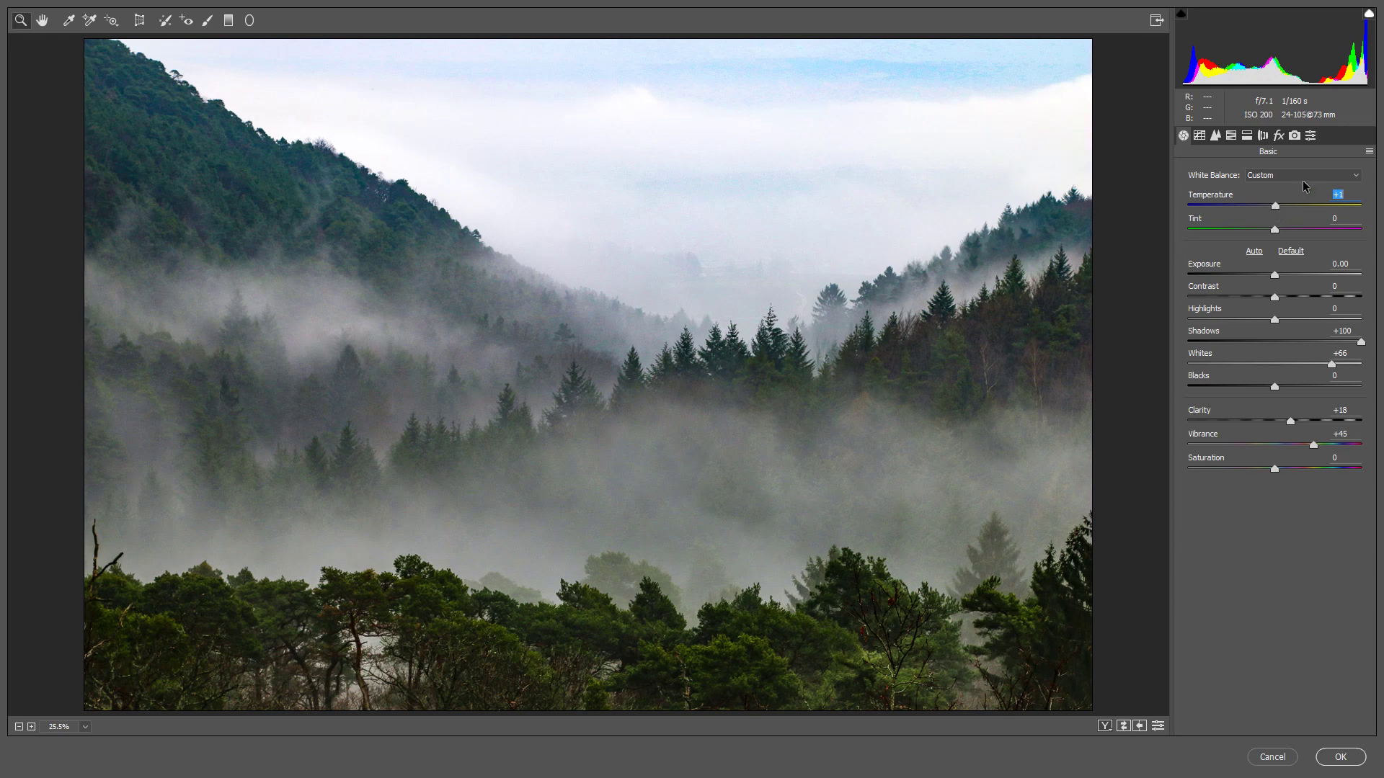
# - Set up the Adjustment Brush with Exposure and Noise Reduction at 0 and Contrast +25
pyautogui.click(207, 20)
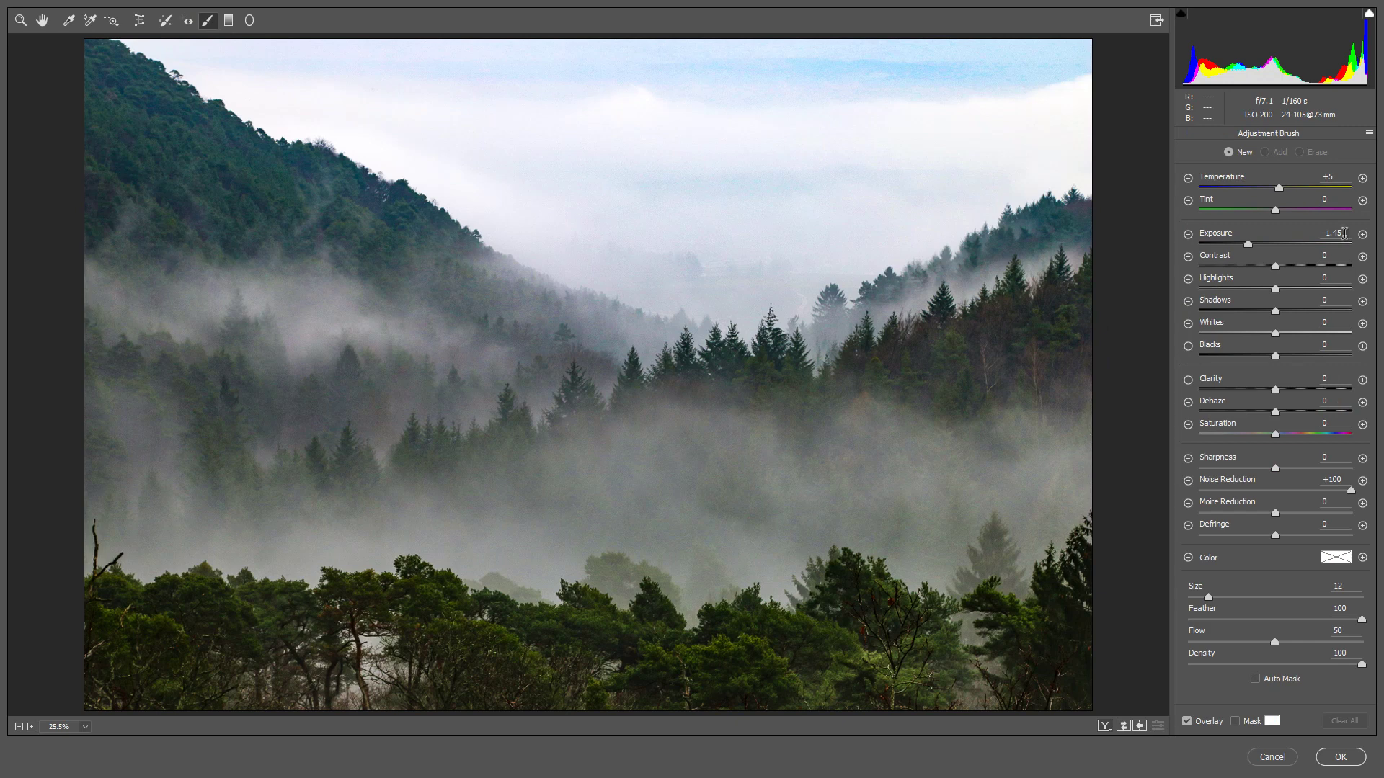
pyautogui.click(1344, 232)
pyautogui.write('0')
pyautogui.click(1343, 480)
pyautogui.write('0')
pyautogui.click(1330, 256)
pyautogui.write('25')
# - Paint the +25 contrast over the right treeline with a smaller, zero-temperature brush
pyautogui.moveTo(1045, 345); pyautogui.dragTo(683, 397)
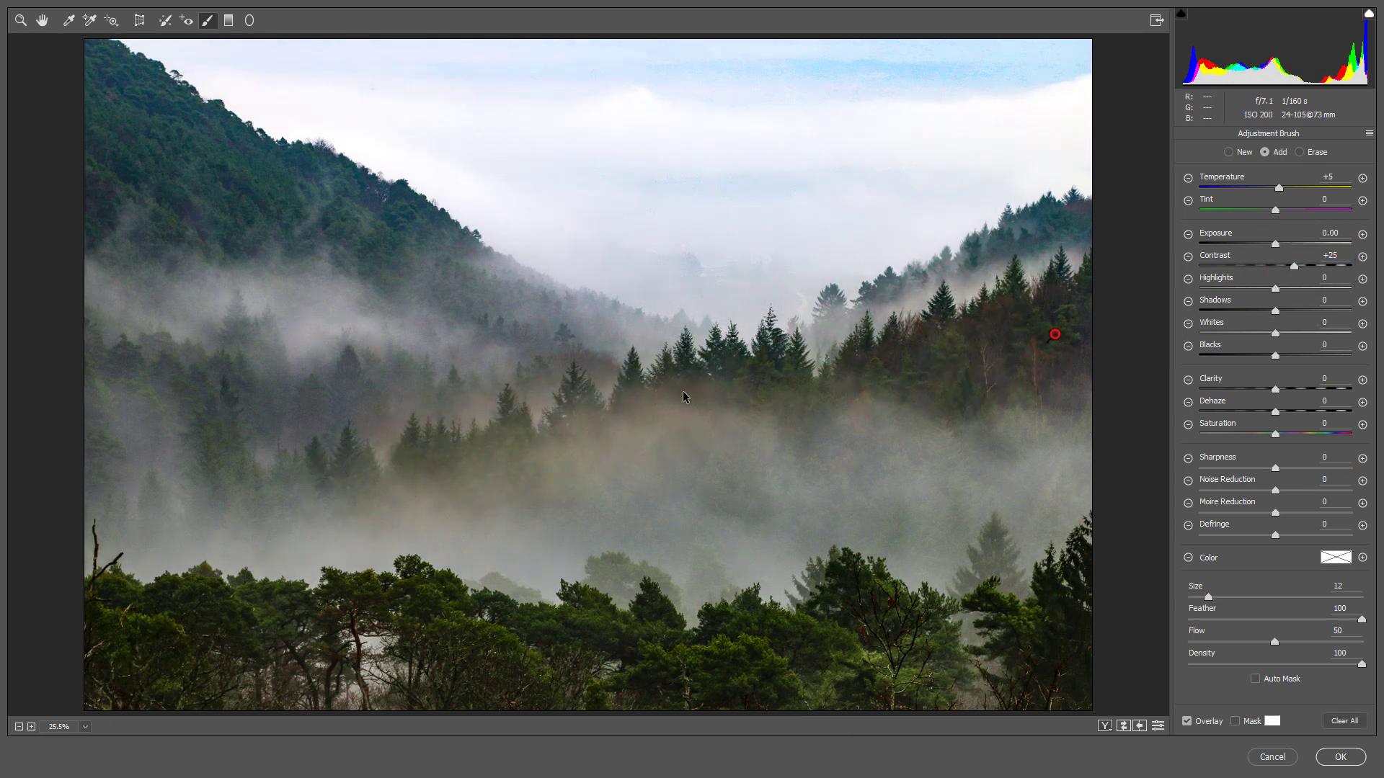
pyautogui.doubleClick(1279, 187)
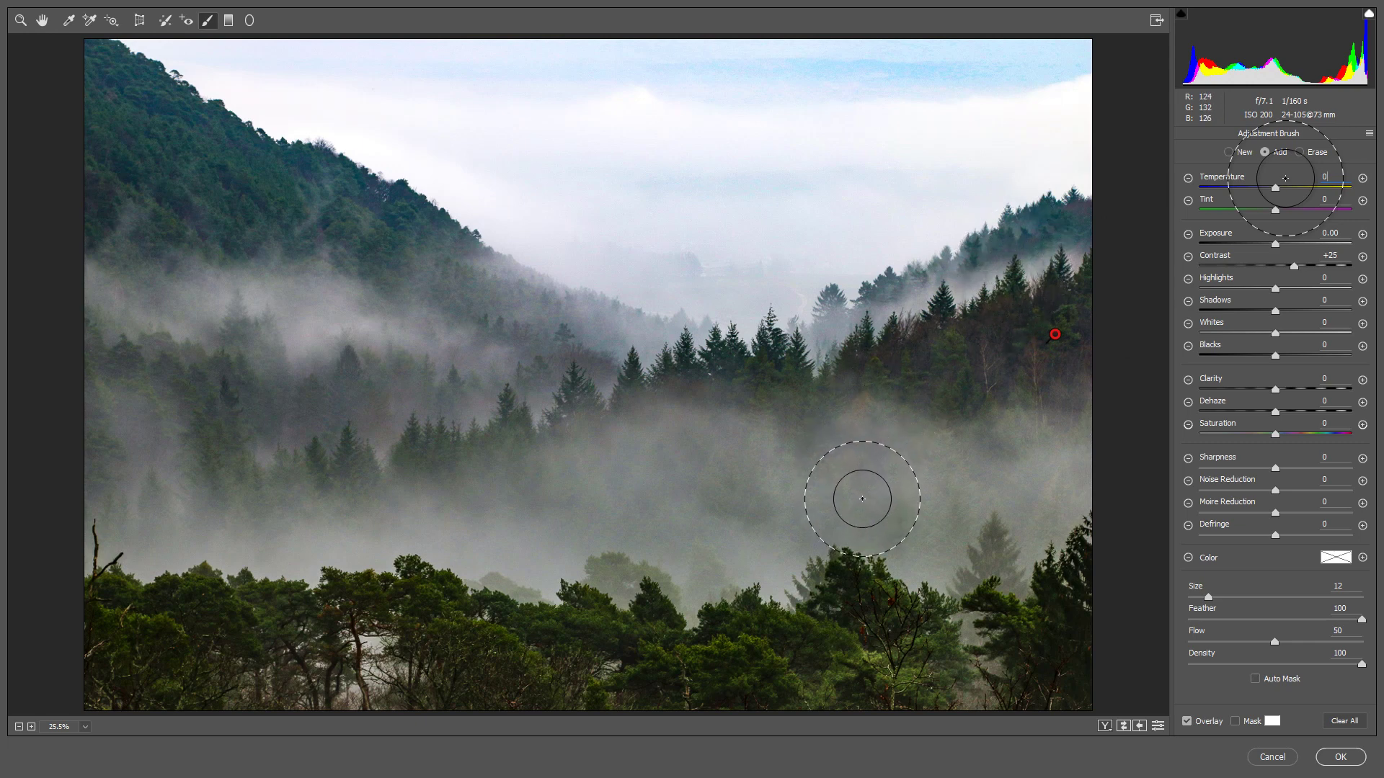
pyautogui.press('[')
pyautogui.press('[')
pyautogui.press('[')
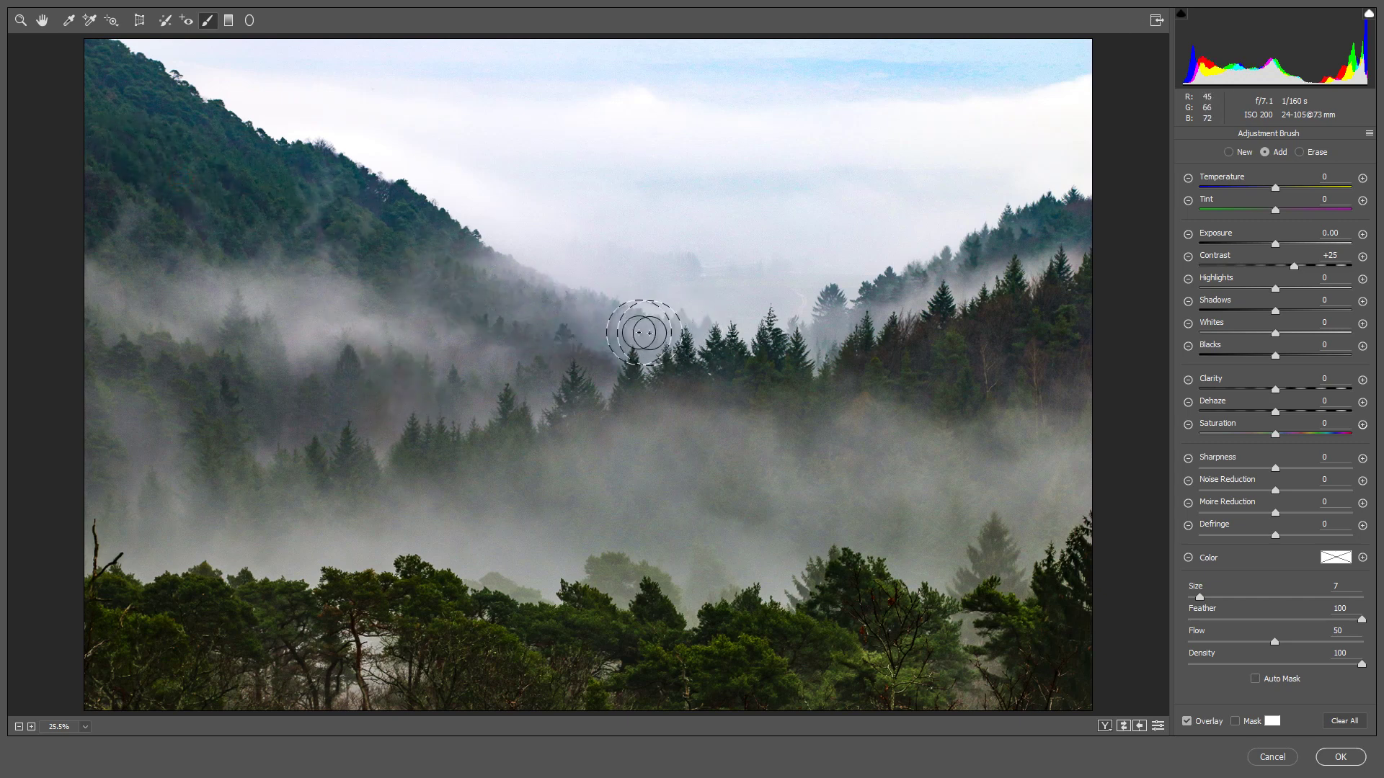
pyautogui.click(1054, 335)
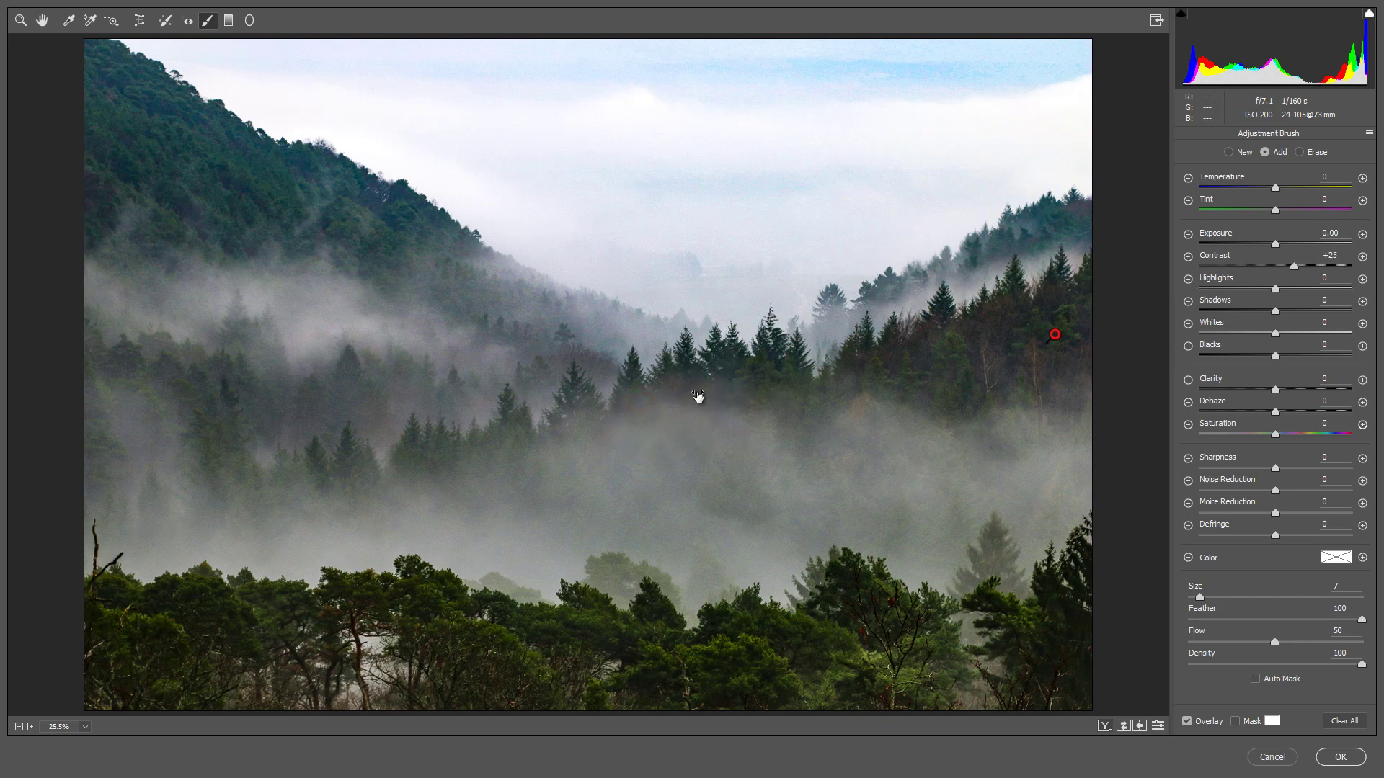
# - Ease Clarity to +8, apply the Camera Raw edits to Layer 1, and toggle it to compare
pyautogui.click(41, 20)
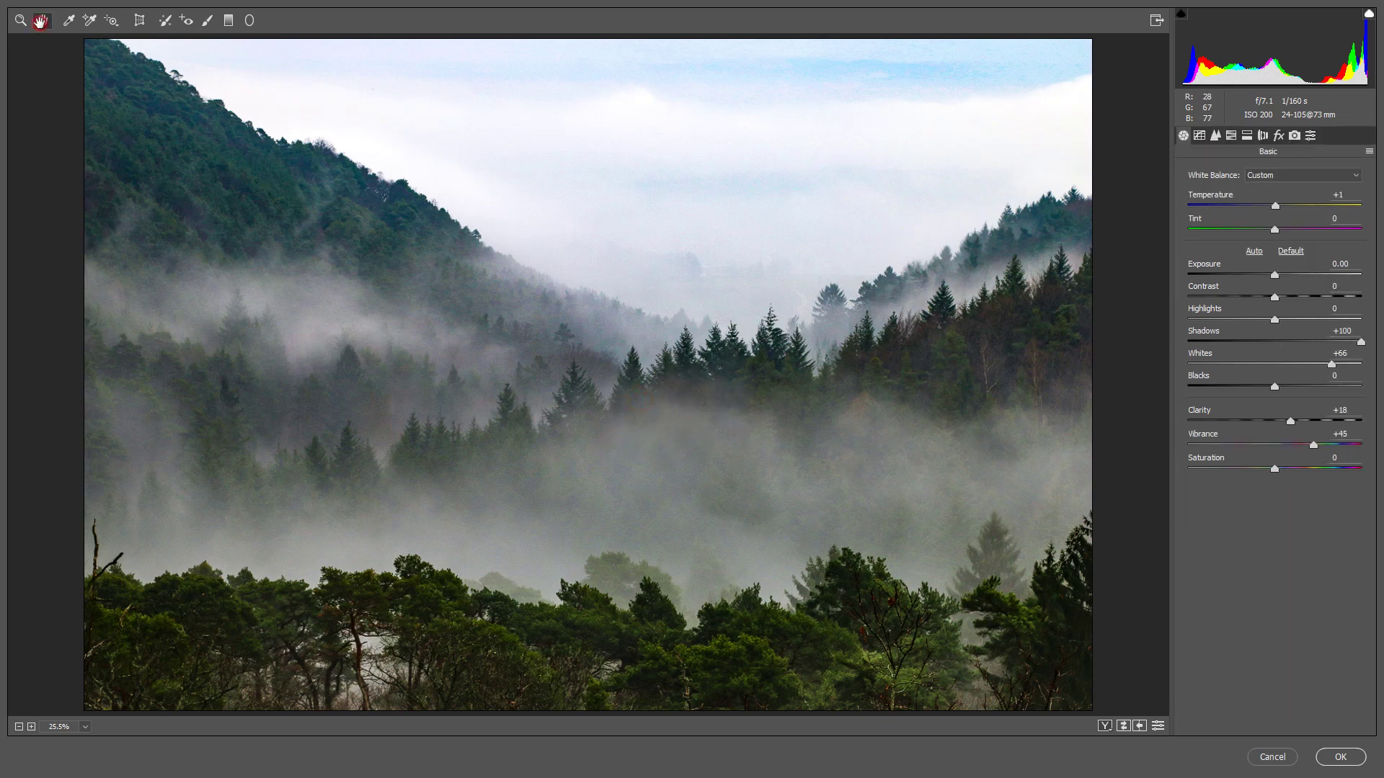
pyautogui.hotkey('ctrl', 'alt', '3')
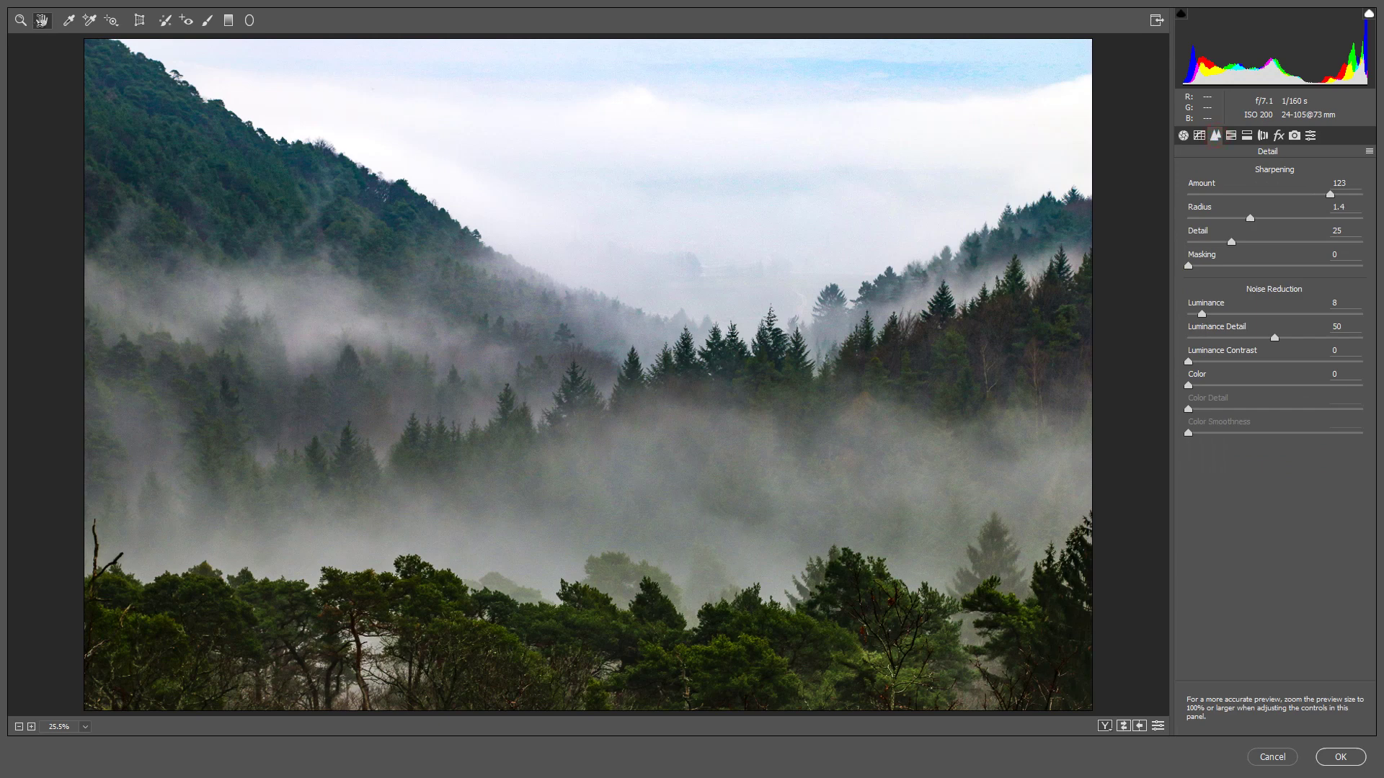
pyautogui.click(1184, 135)
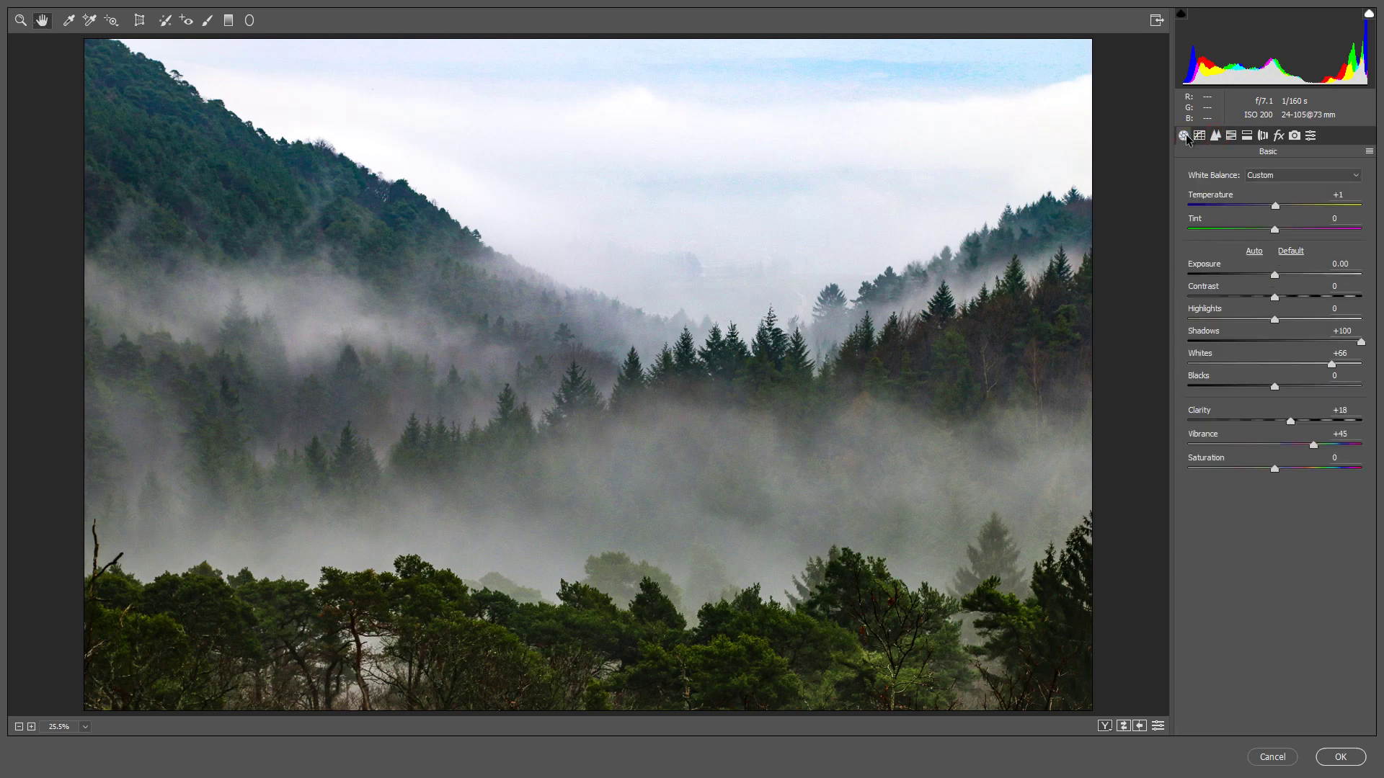
pyautogui.moveTo(1290, 422); pyautogui.dragTo(1275, 424)
pyautogui.click(1342, 758)
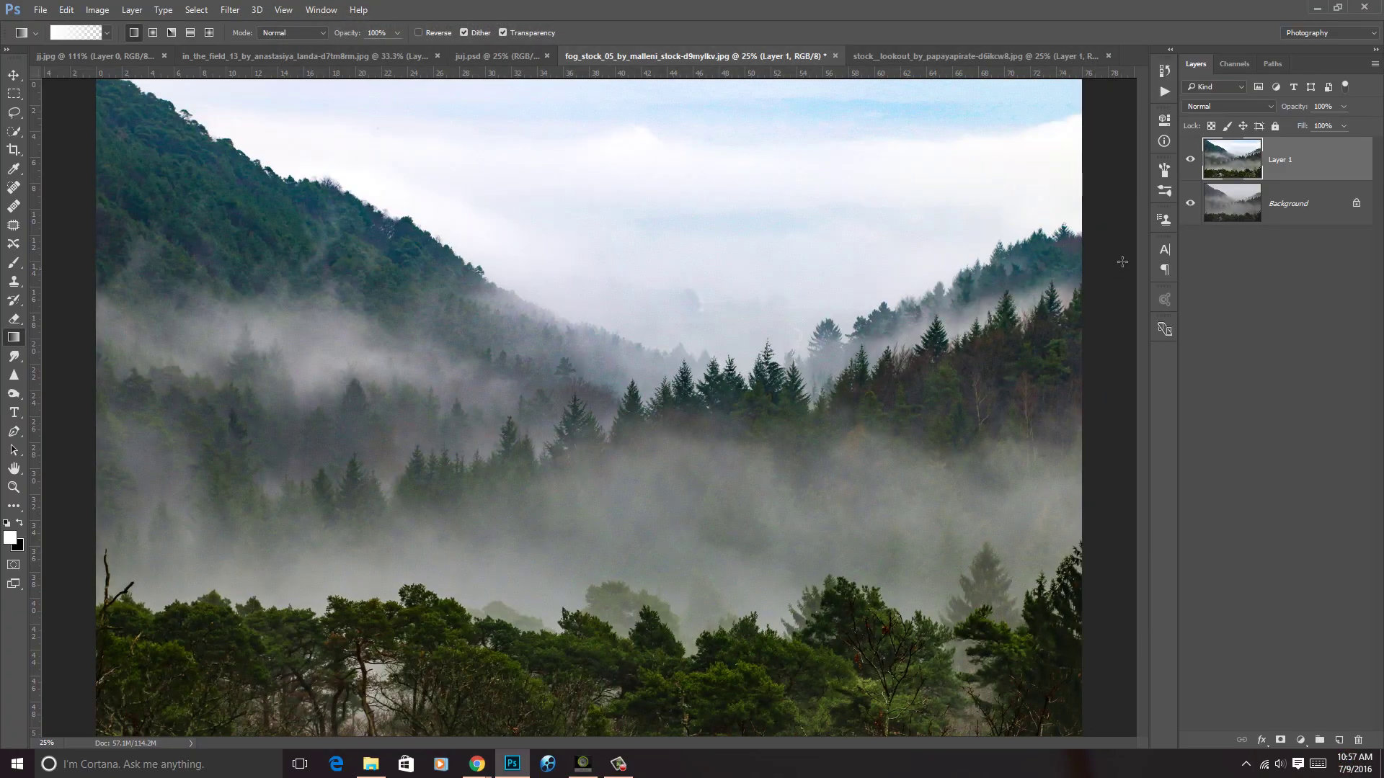
pyautogui.click(1190, 160)
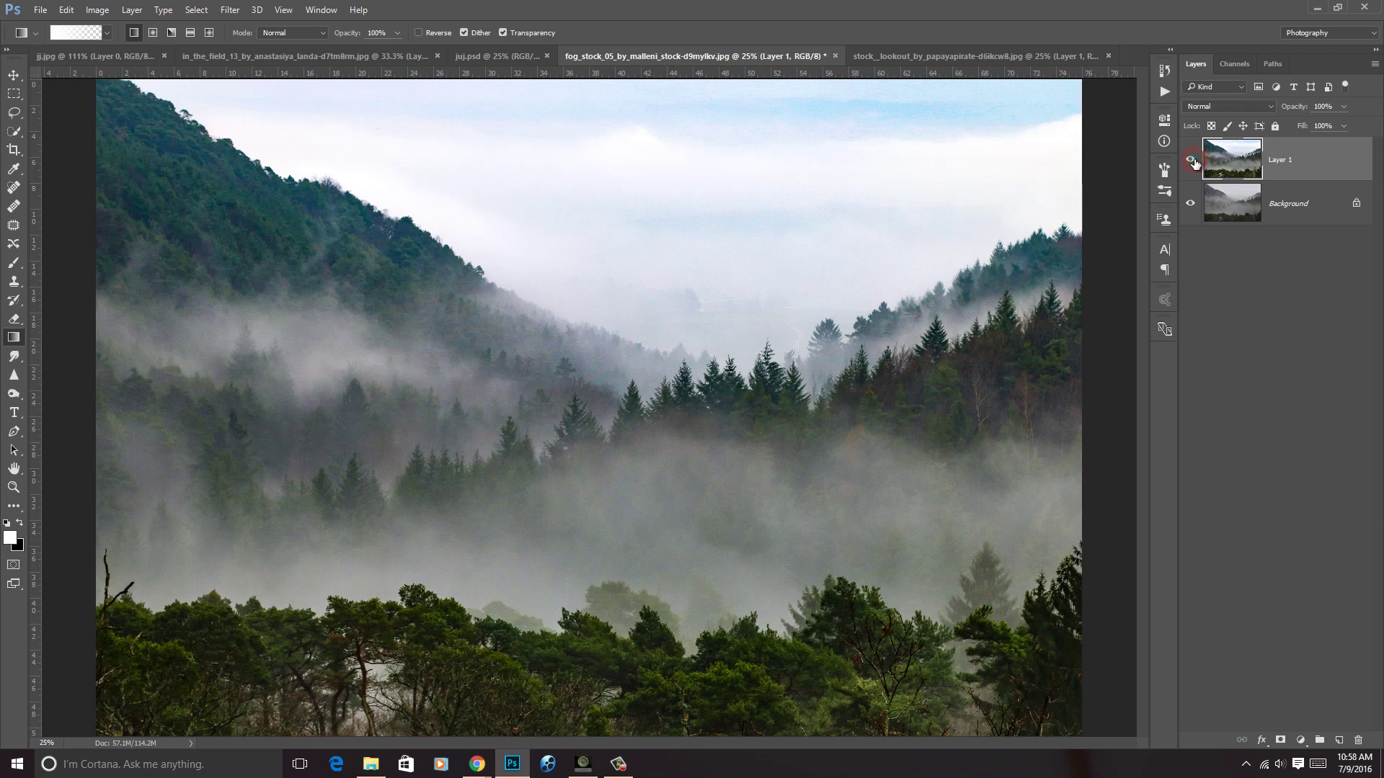